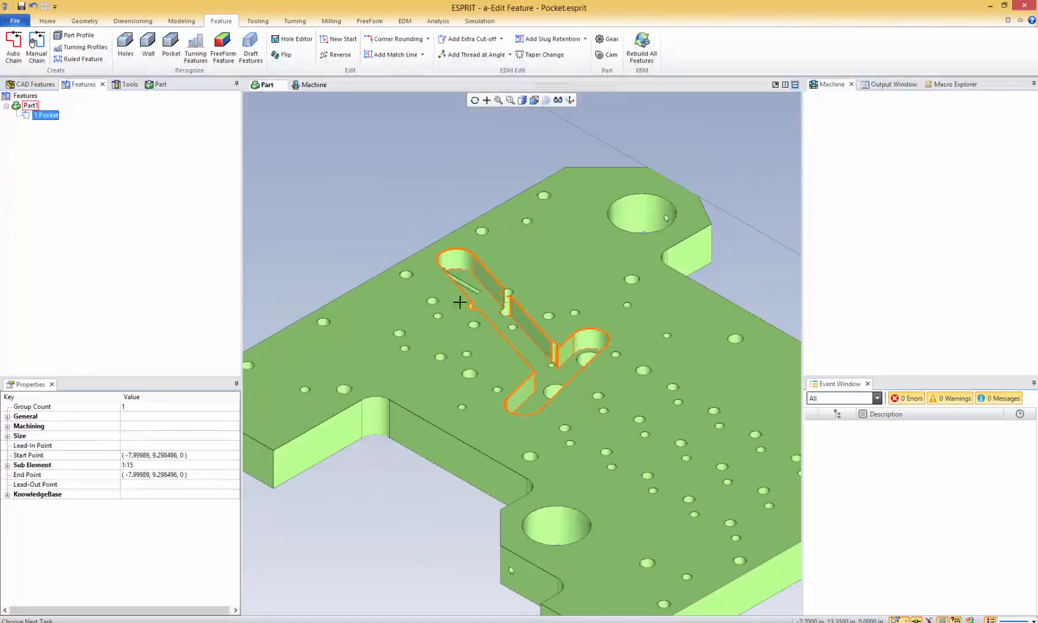
Step: Examine the boundary of the 1 Pocket feature where it follows the holes along the pocket walls
scroll(514, 338, up, 5)
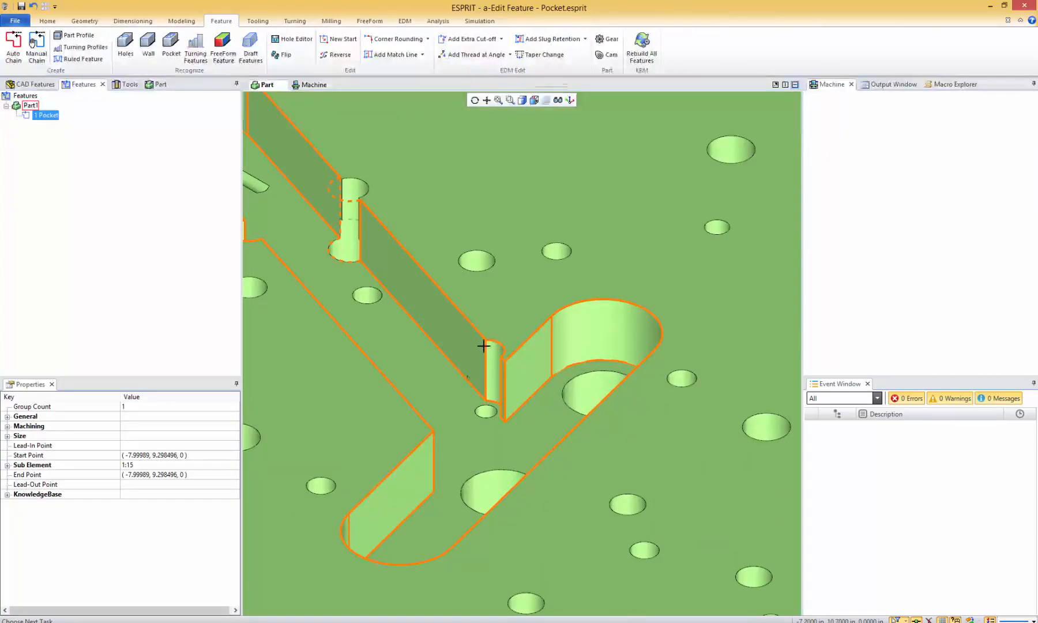
middle_drag(396, 238, 489, 240)
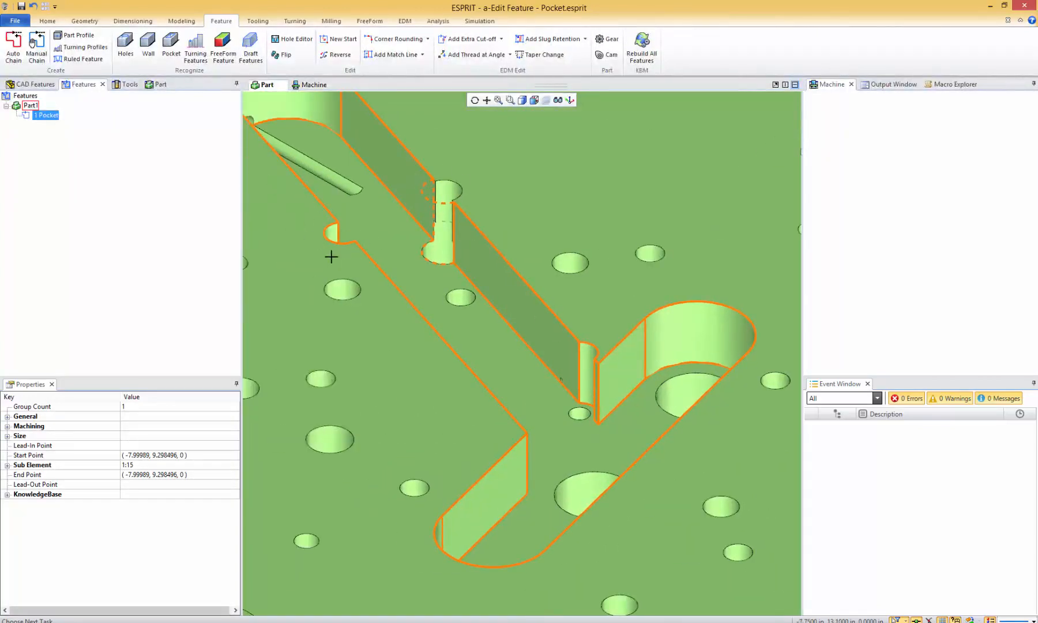
middle_drag(501, 317, 485, 311)
scroll(485, 311, down, 2)
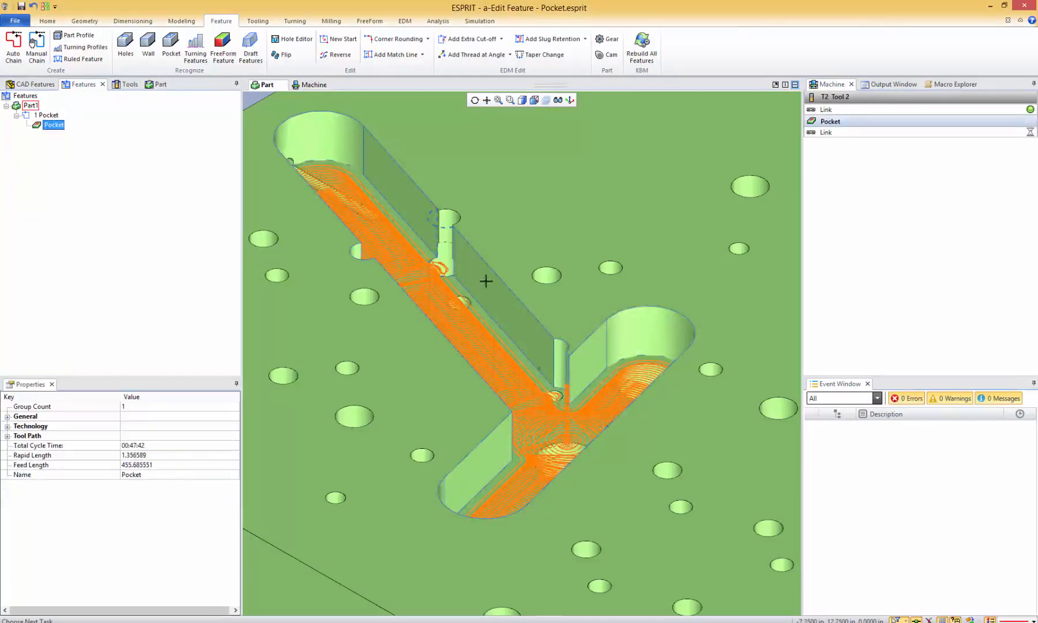
Step: Examine the Pocket operation's toolpath around the holes that cut into the pocket walls
middle_drag(399, 291, 414, 334)
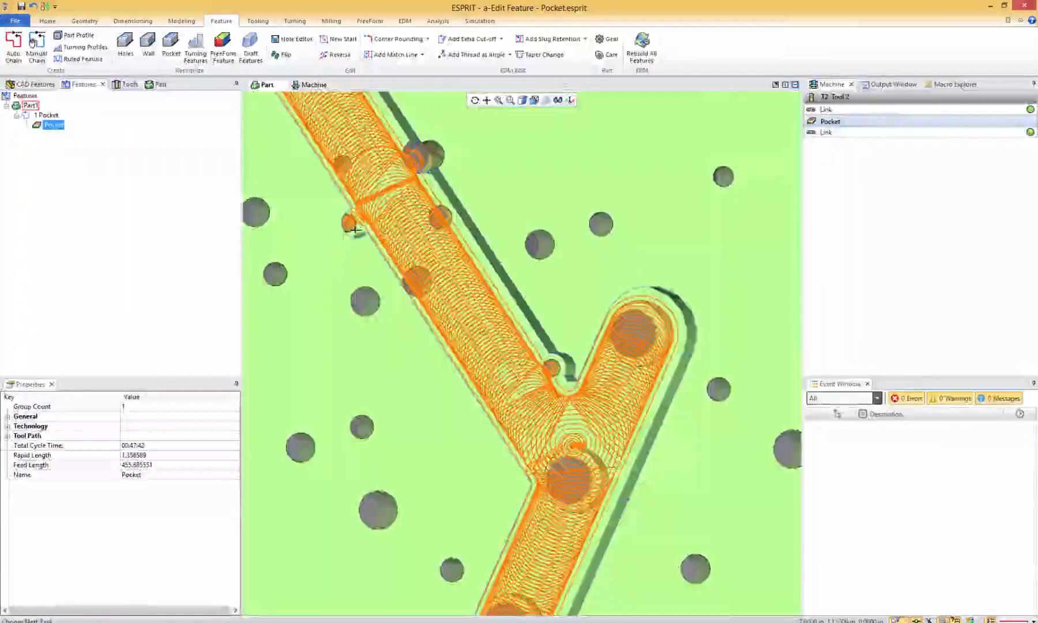
middle_drag(420, 295, 451, 285)
scroll(451, 285, down, 5)
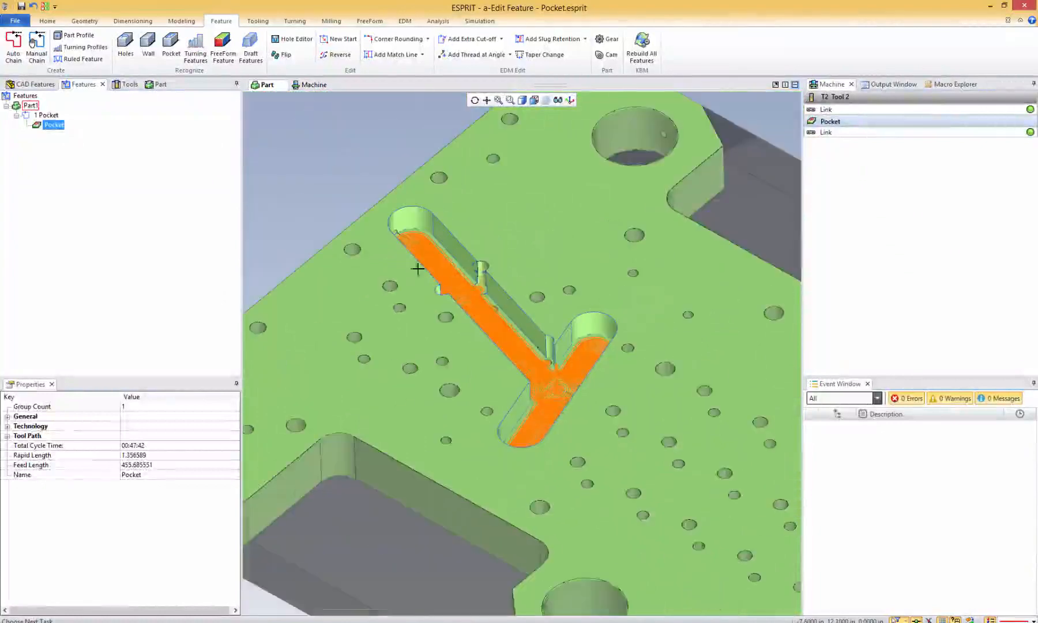
click(418, 269)
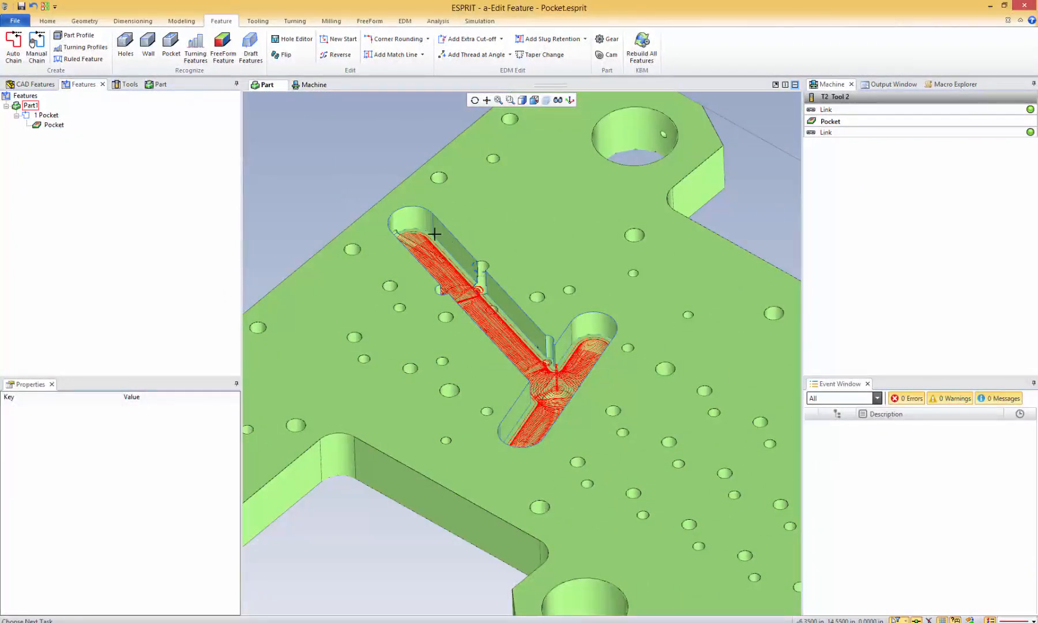
ctrl+middle_drag(472, 266, 459, 284)
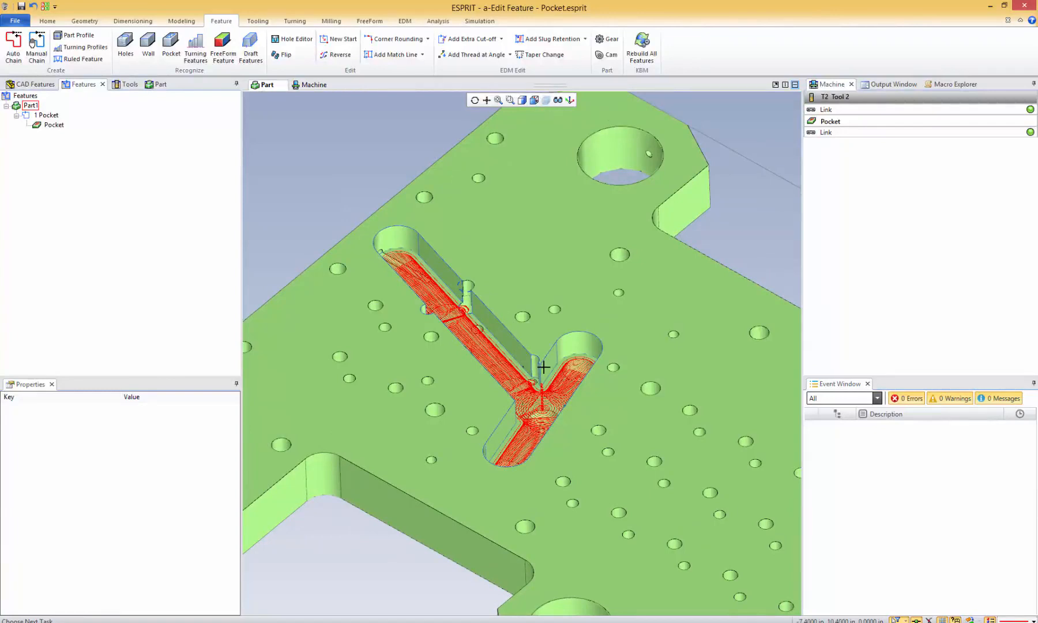
ctrl+middle_drag(514, 367, 461, 337)
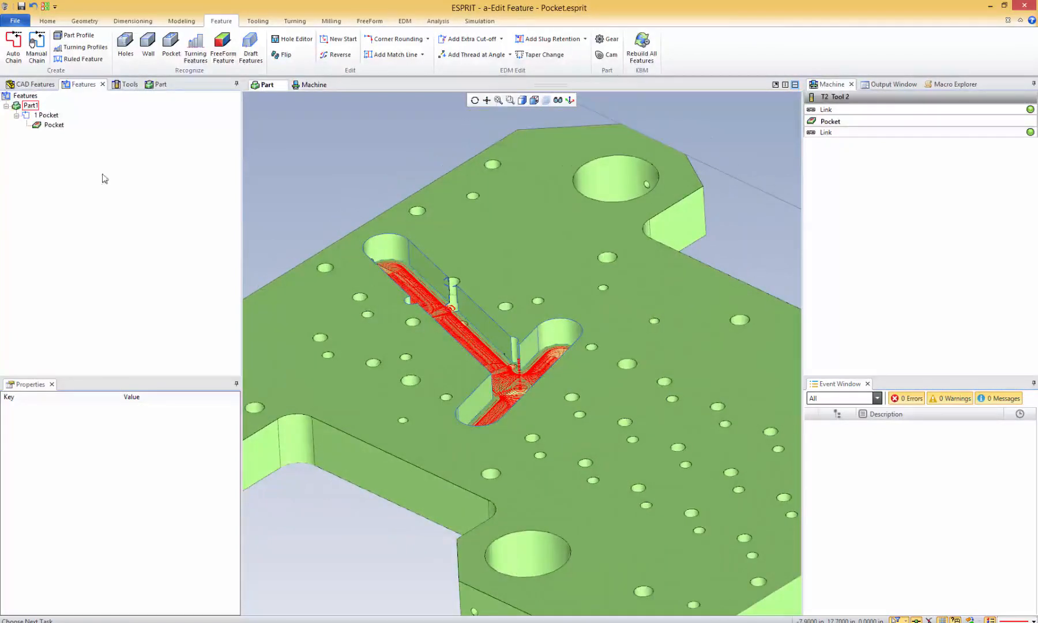
click(53, 125)
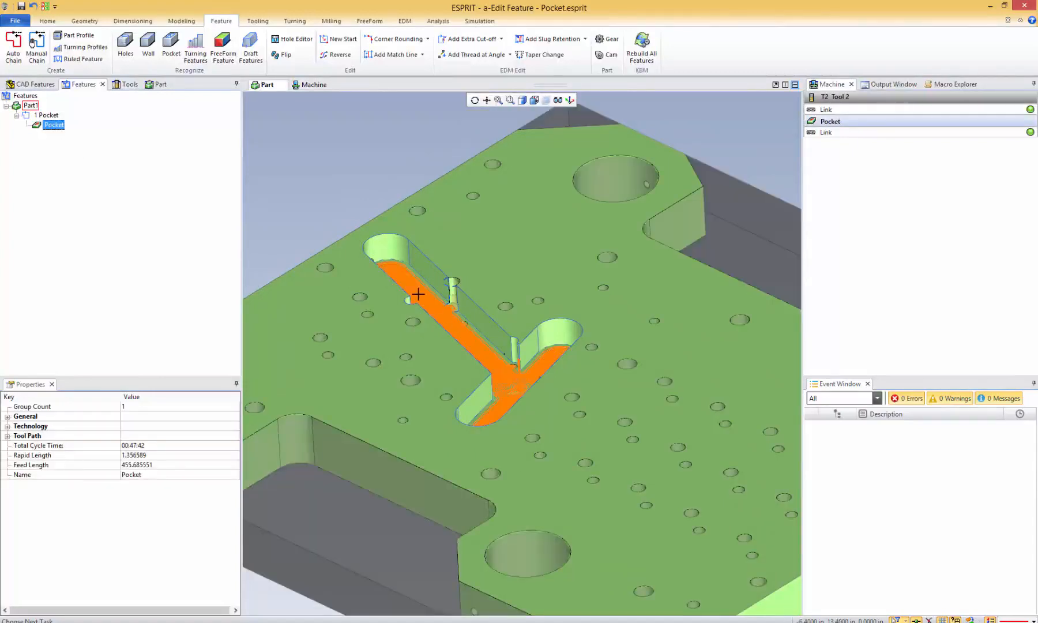
scroll(442, 310, up, 3)
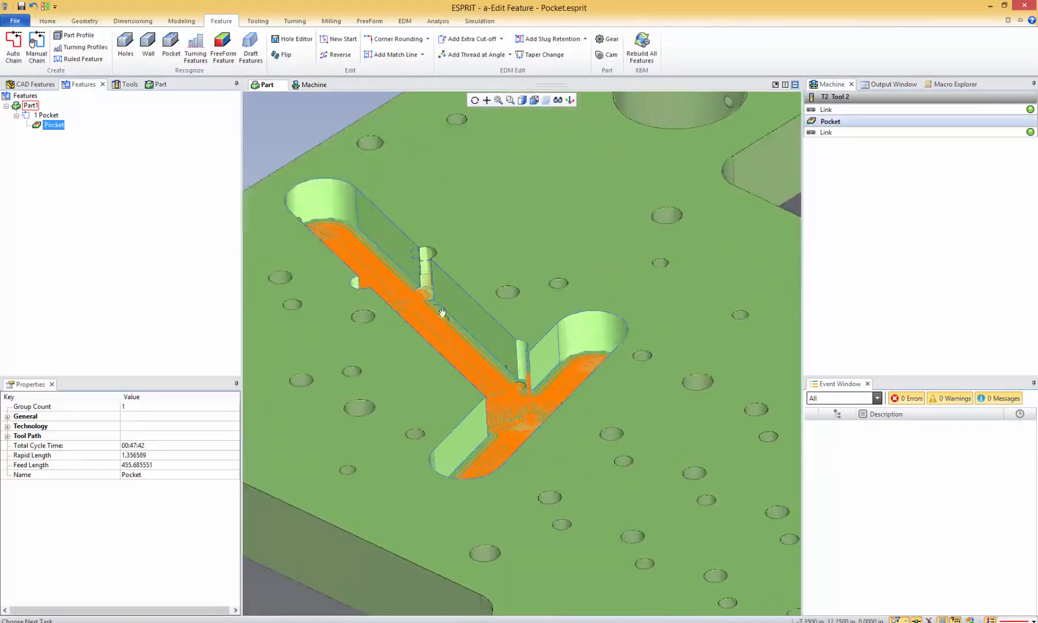
scroll(442, 312, up, 3)
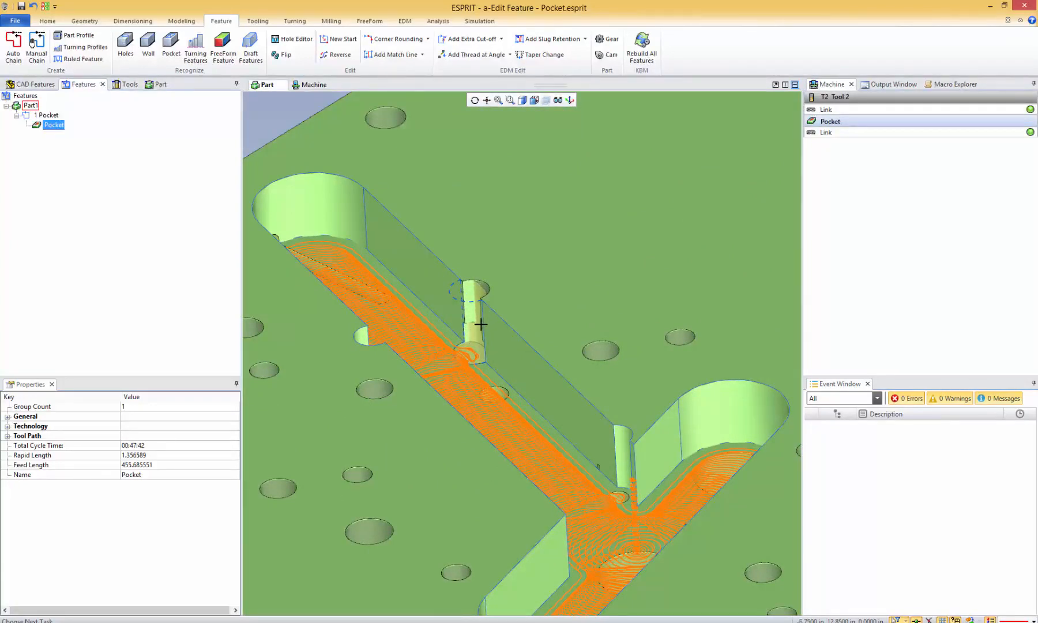
Step: Select the three hole arcs in the 1 Pocket feature boundary and delete them
click(456, 298)
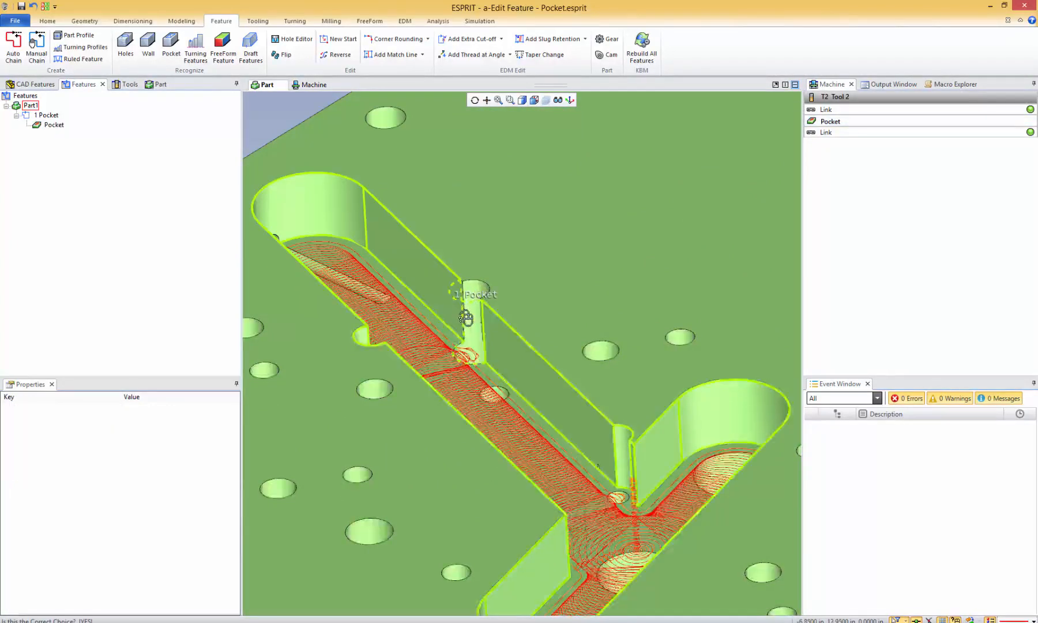
click(465, 317)
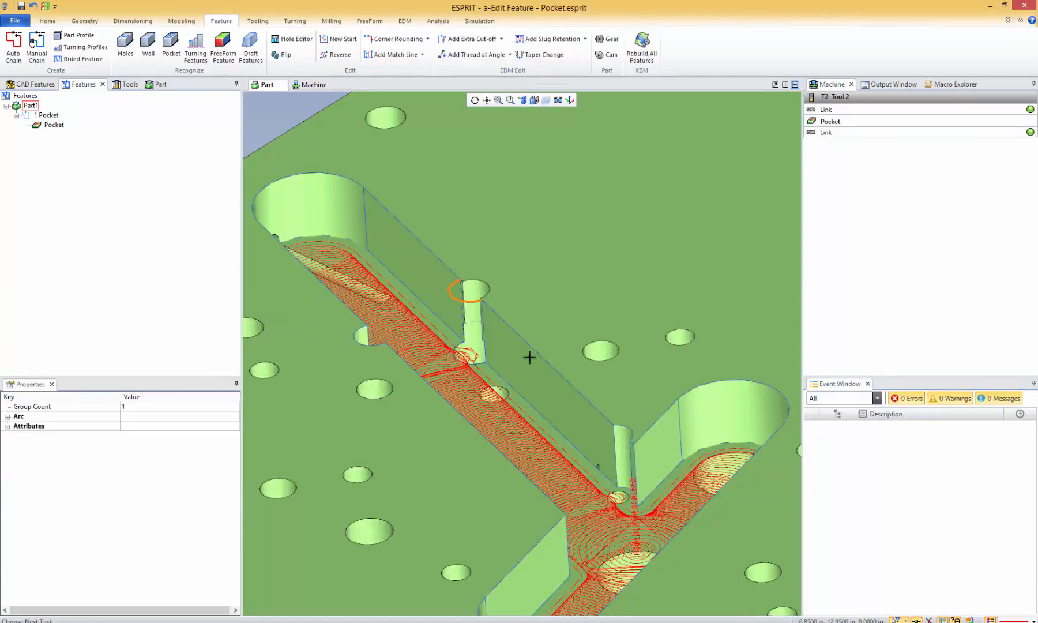
click(619, 428)
click(621, 431)
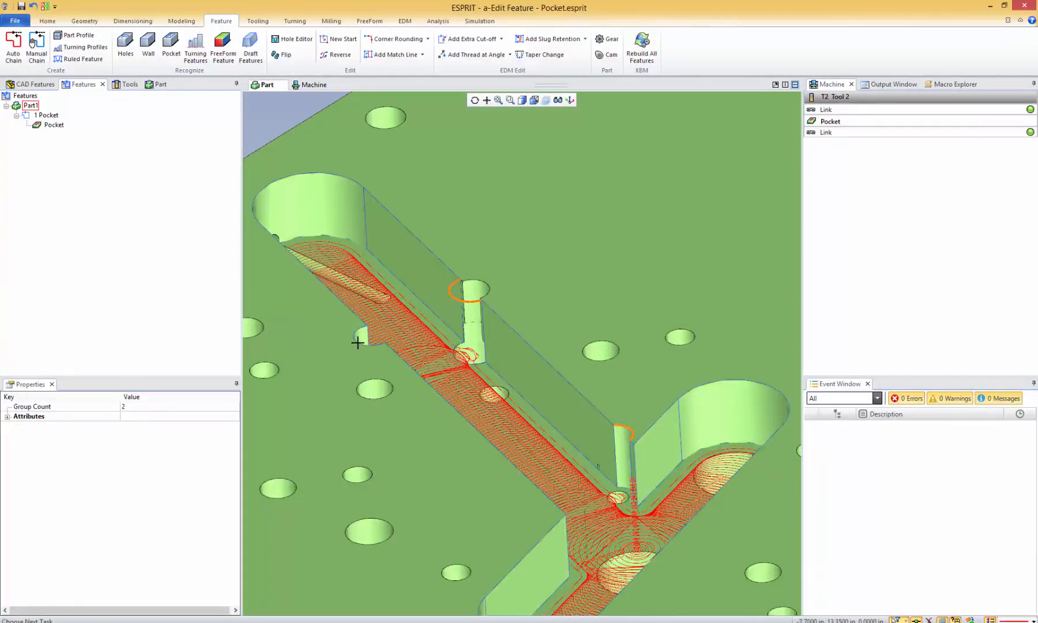
click(366, 360)
click(367, 358)
key(Escape)
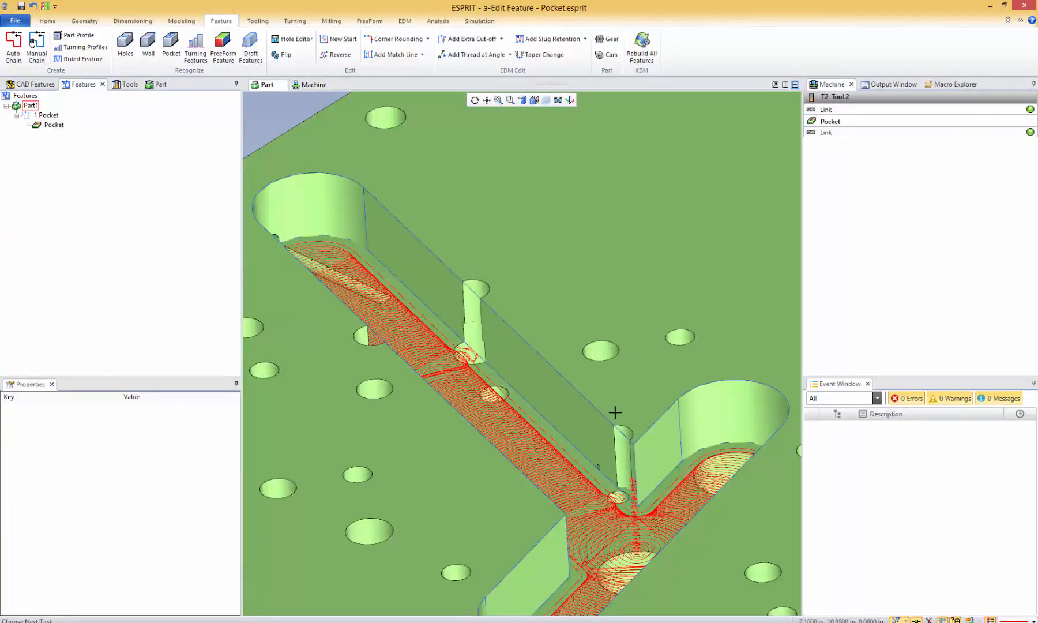
Step: Rebuild the Pocket operation from the edited 1 Pocket feature and check the new toolpath
click(46, 116)
middle_drag(610, 442, 653, 421)
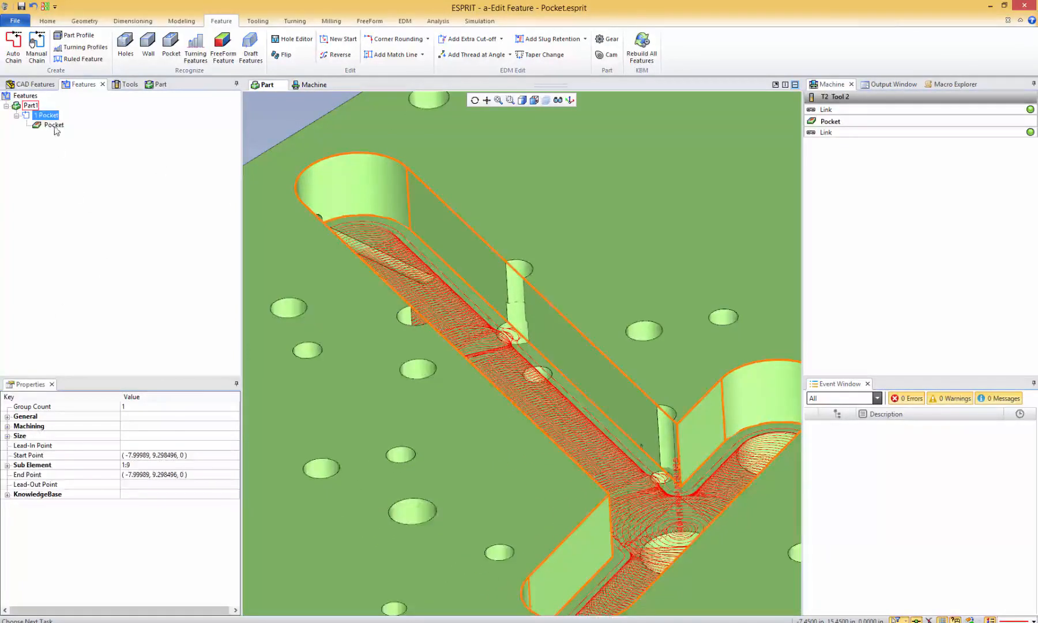
click(52, 125)
right_click(53, 125)
click(81, 155)
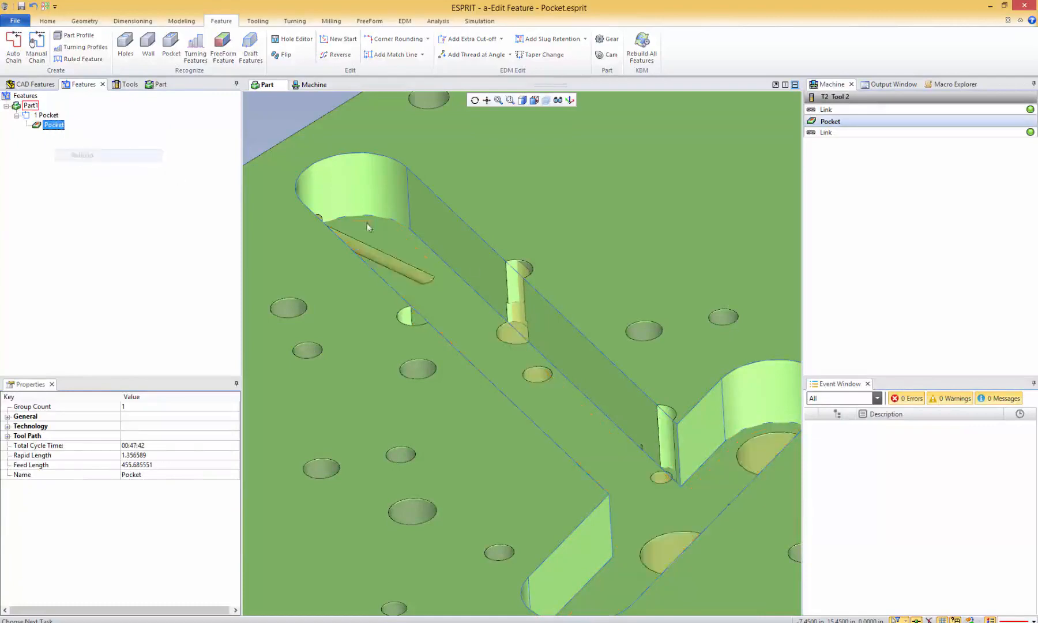
middle_drag(551, 352, 529, 351)
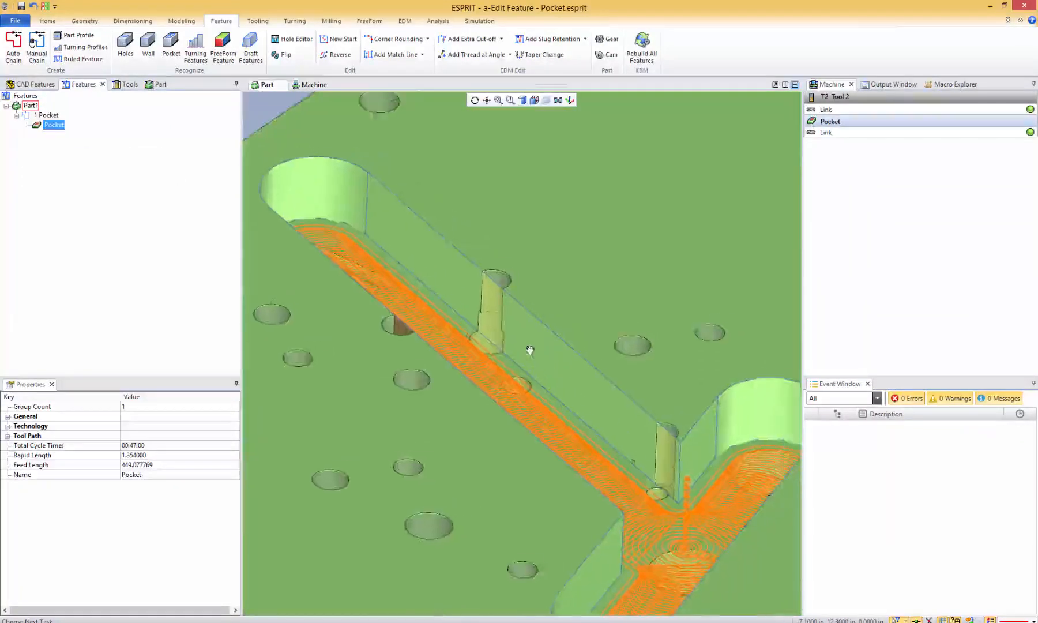
scroll(528, 350, down, 3)
click(283, 191)
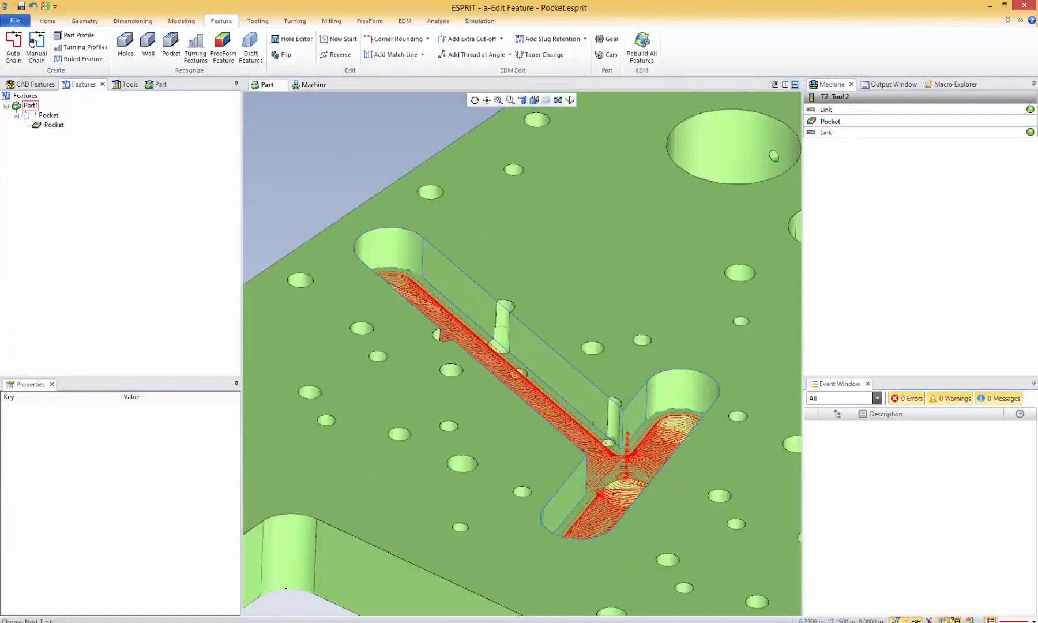
Step: Open b-Edit Feature - Sub Elements.esprit without saving changes to the current file
key(ctrl+o)
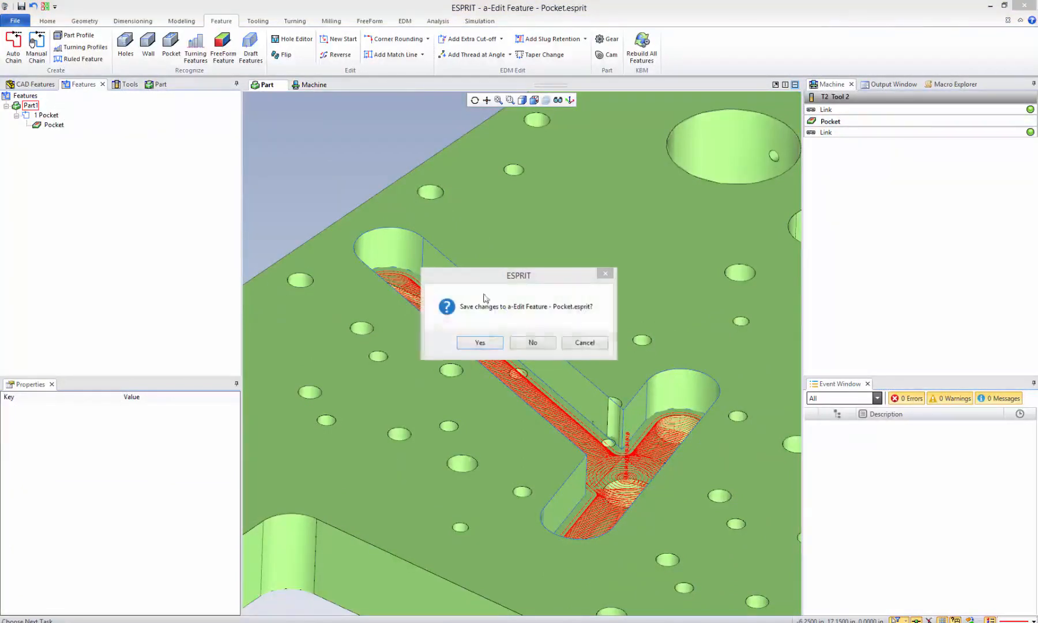
click(533, 342)
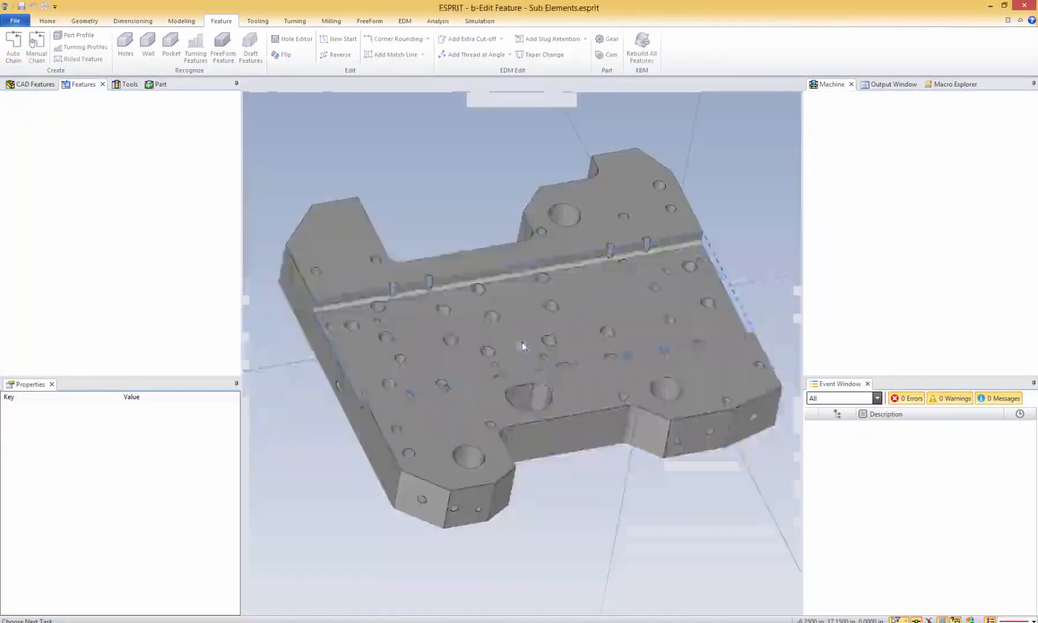
mouse_move(442, 228)
middle_down()
mouse_move(460, 239)
mouse_move(459, 229)
middle_up()
scroll(359, 381, up, 5)
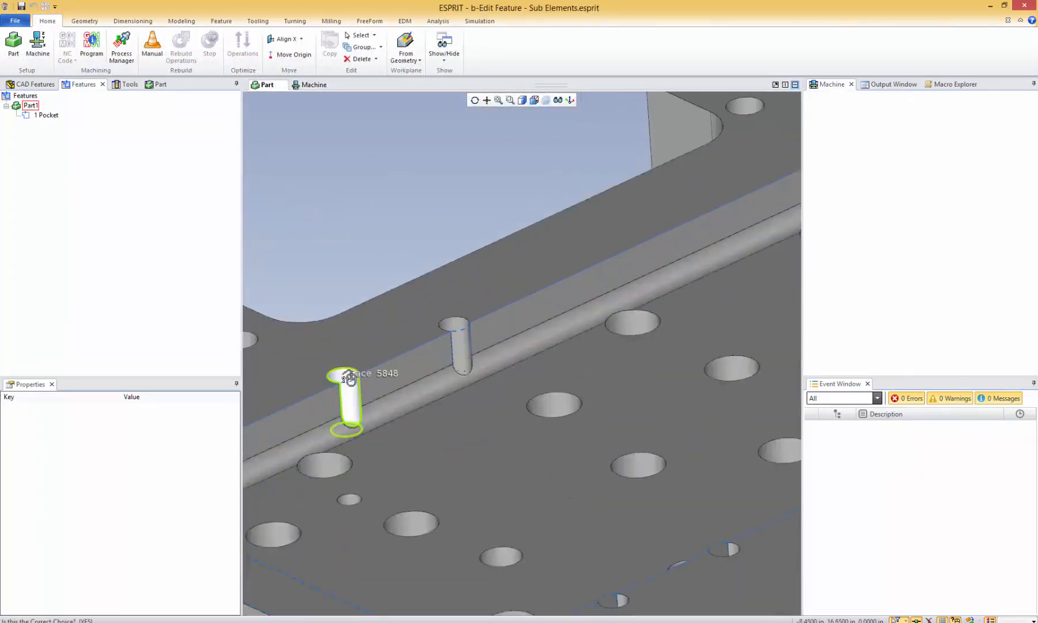
Step: Highlight the 1 Pocket feature and examine its boundary around the holes along the open slot
click(351, 382)
click(47, 116)
scroll(445, 261, down, 4)
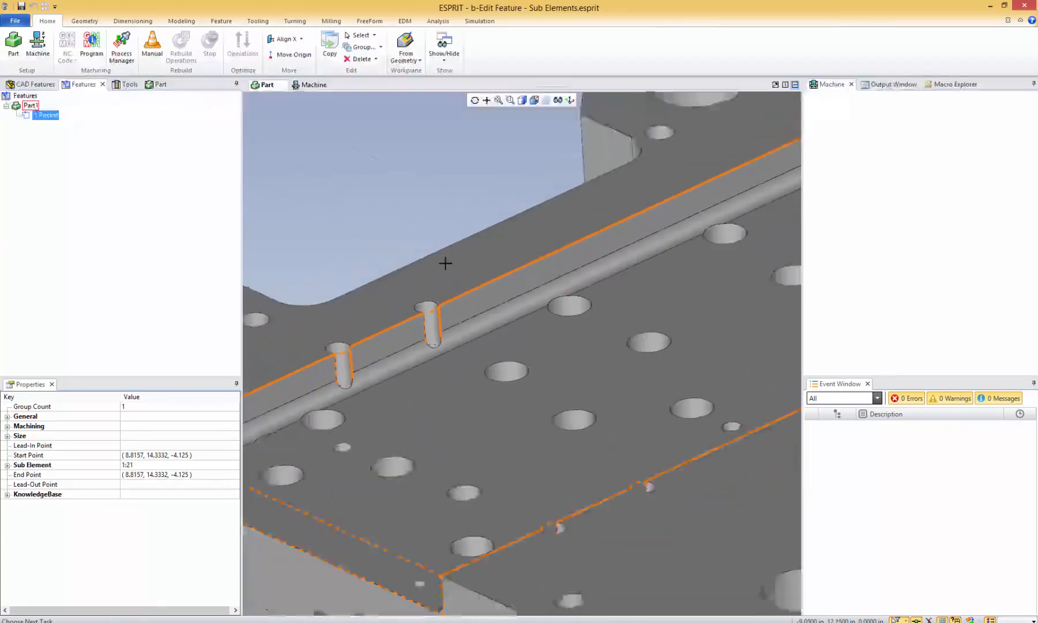
scroll(466, 320, up, 1)
scroll(375, 304, up, 4)
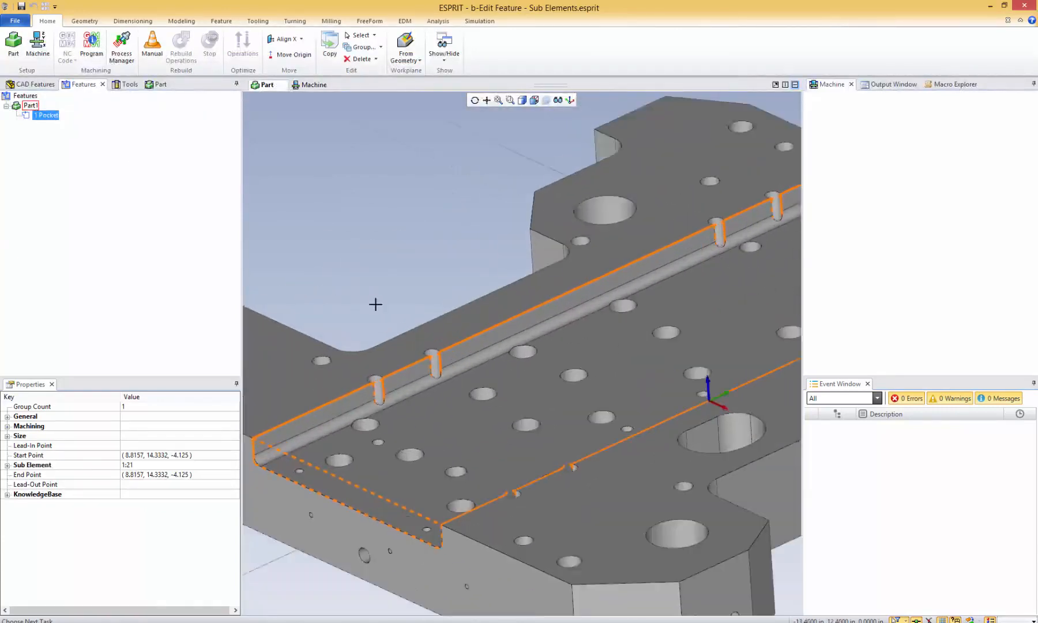
scroll(369, 380, up, 4)
Step: Select the eight hole arcs along both sides of the 1 Pocket feature and delete these sub-elements
click(404, 321)
right_click(506, 324)
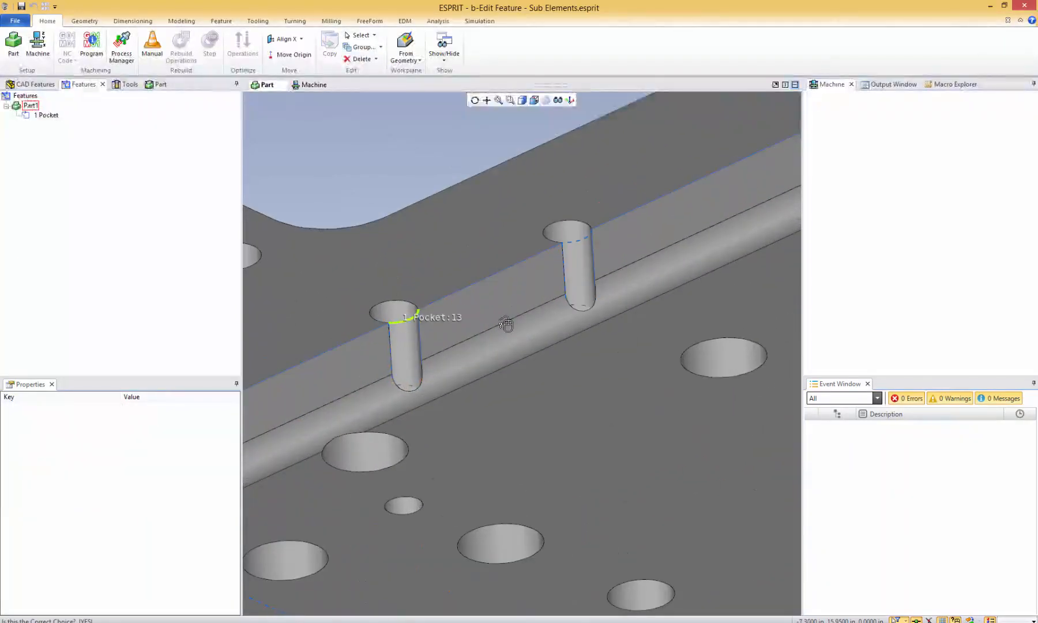
click(506, 324)
click(577, 238)
scroll(323, 398, down, 3)
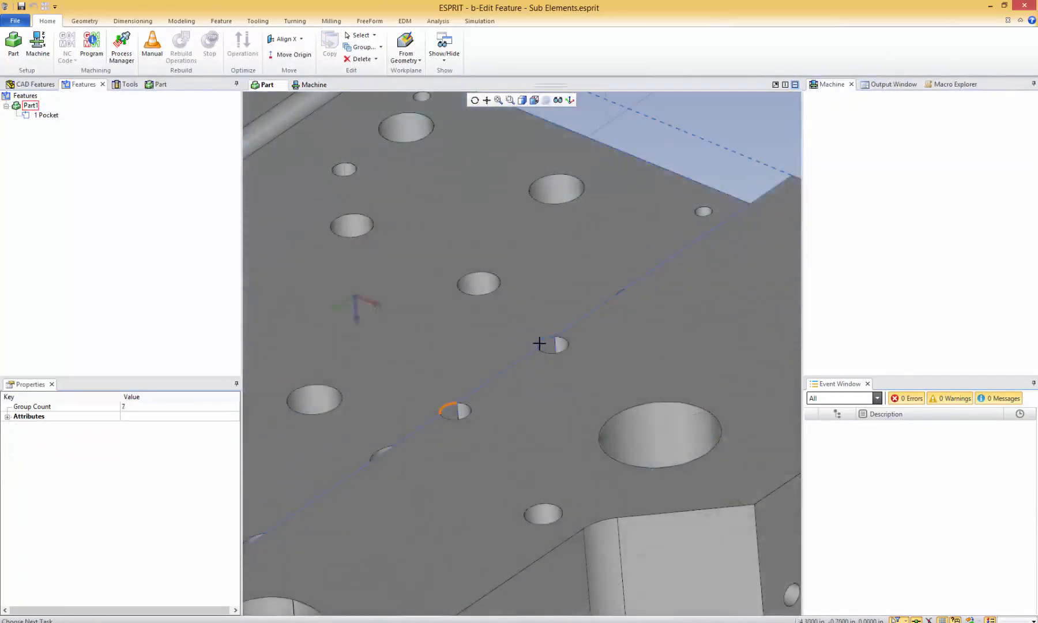
click(540, 342)
click(540, 342)
scroll(450, 343, down, 5)
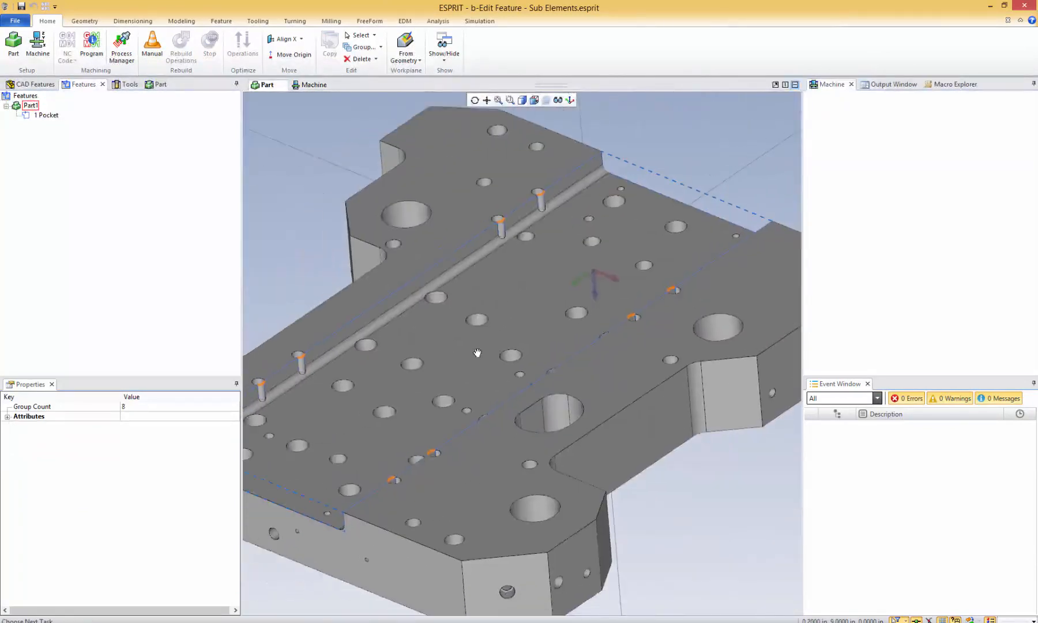
key(Delete)
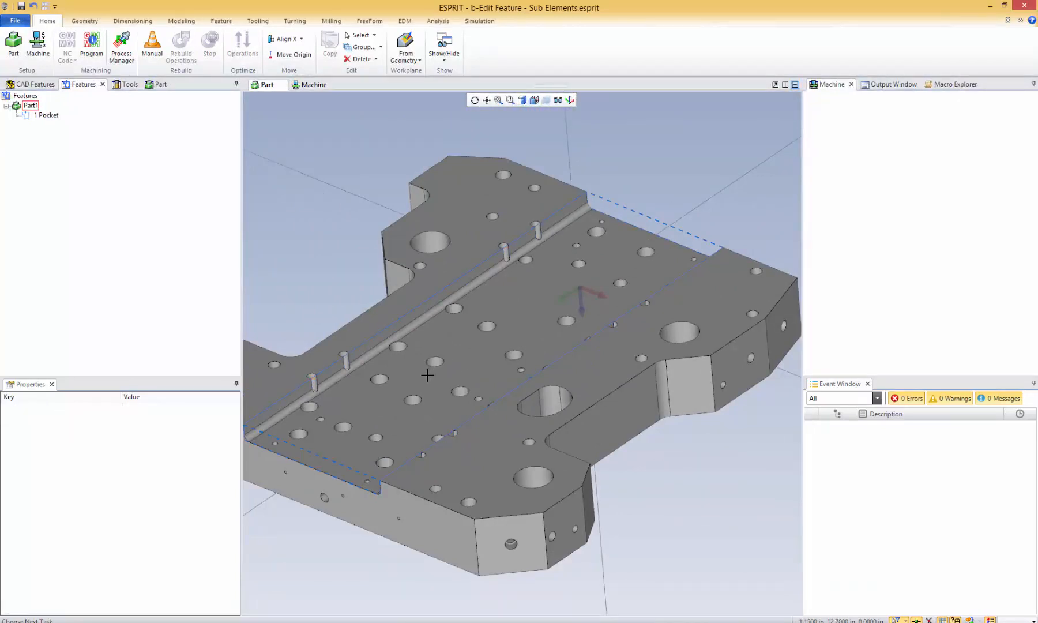
Step: Select the 1 Pocket feature and inspect its Sub Element property and simplified boundary
middle_drag(396, 287, 428, 252)
click(46, 117)
middle_drag(408, 421, 430, 440)
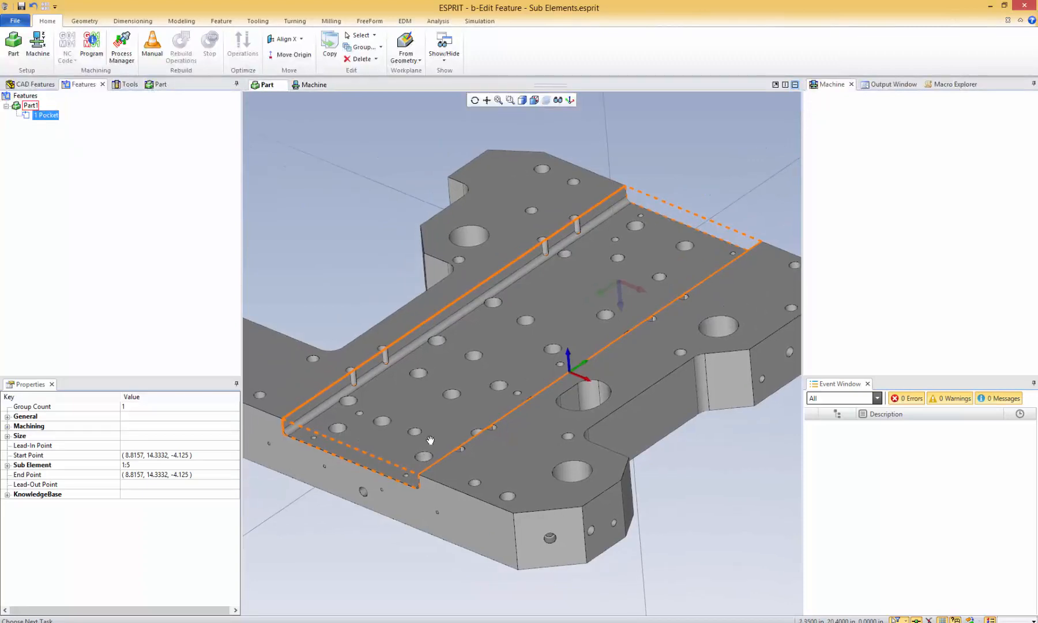
click(139, 465)
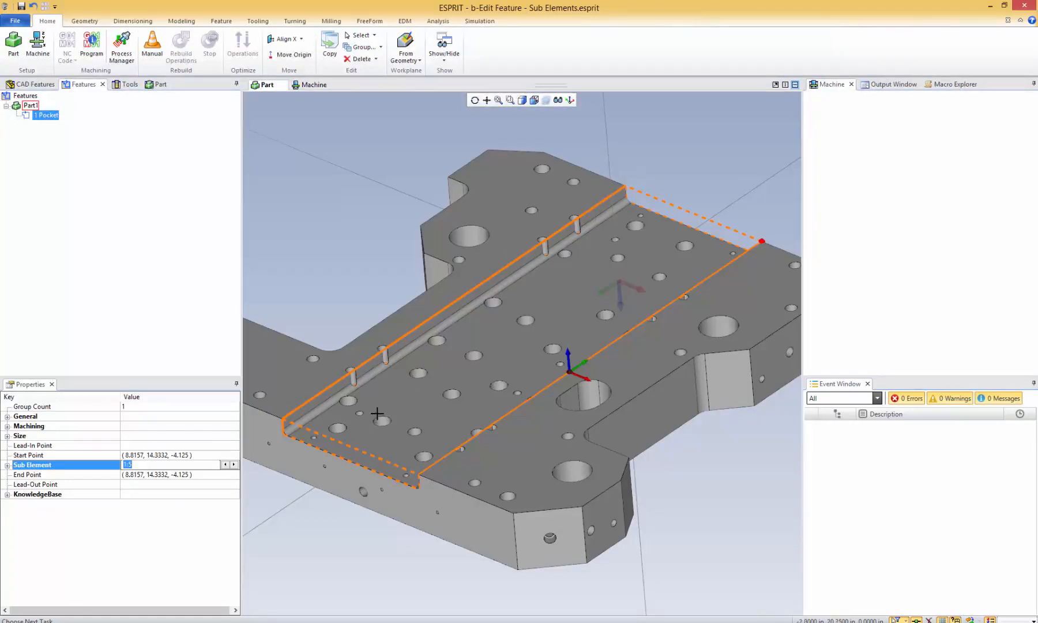
middle_drag(376, 413, 360, 378)
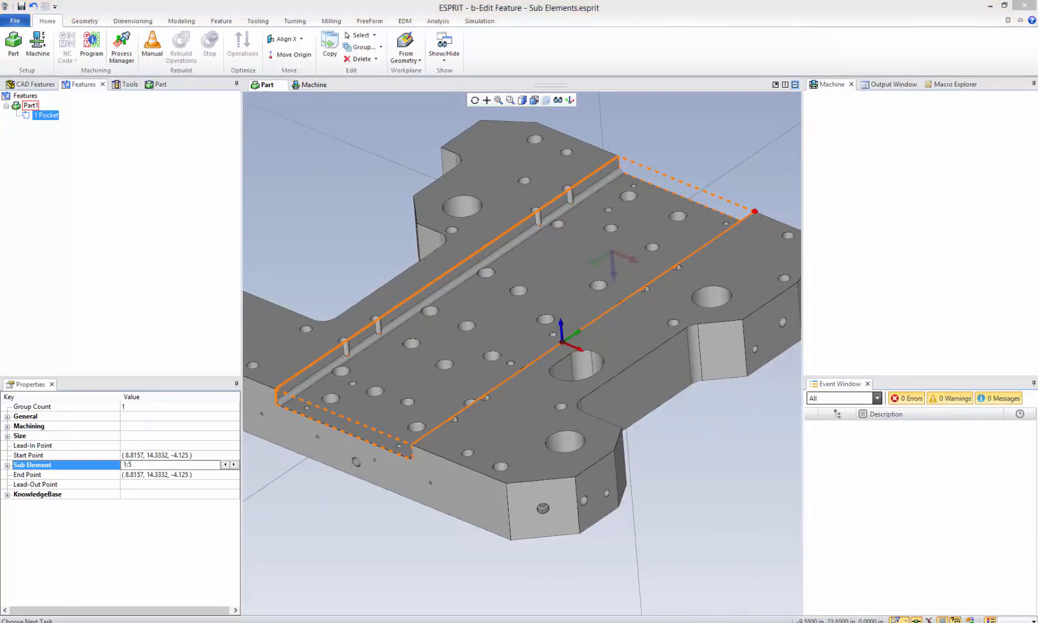
Step: Open c-Edit feature - Attributes.esprit and inspect the pocket boundary around the intersecting holes
drag(439, 279, 440, 280)
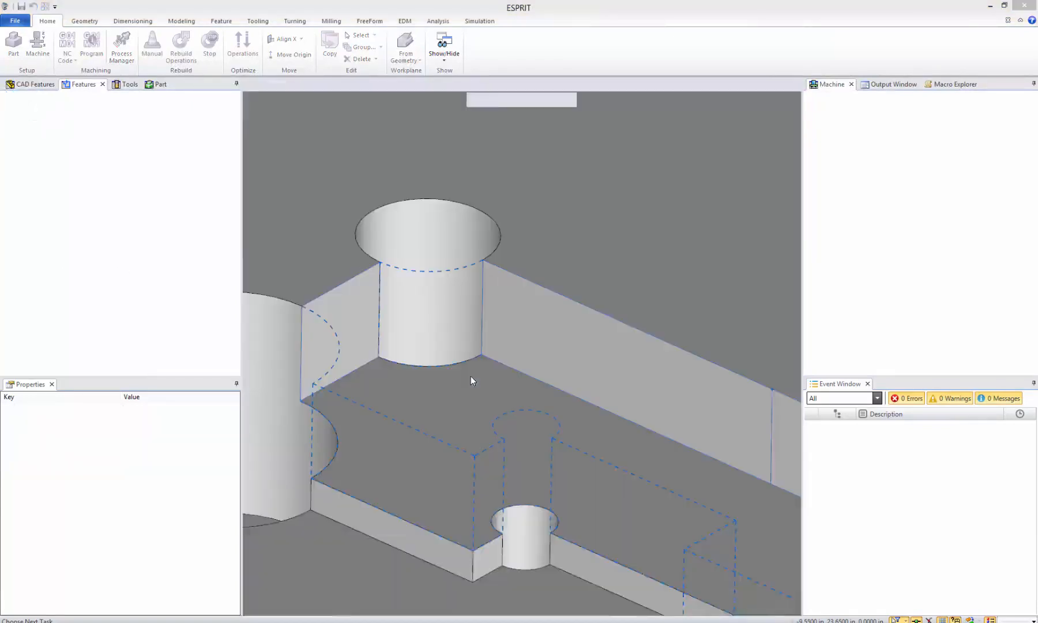
scroll(471, 364, down, 5)
middle_drag(483, 393, 438, 371)
scroll(404, 387, up, 2)
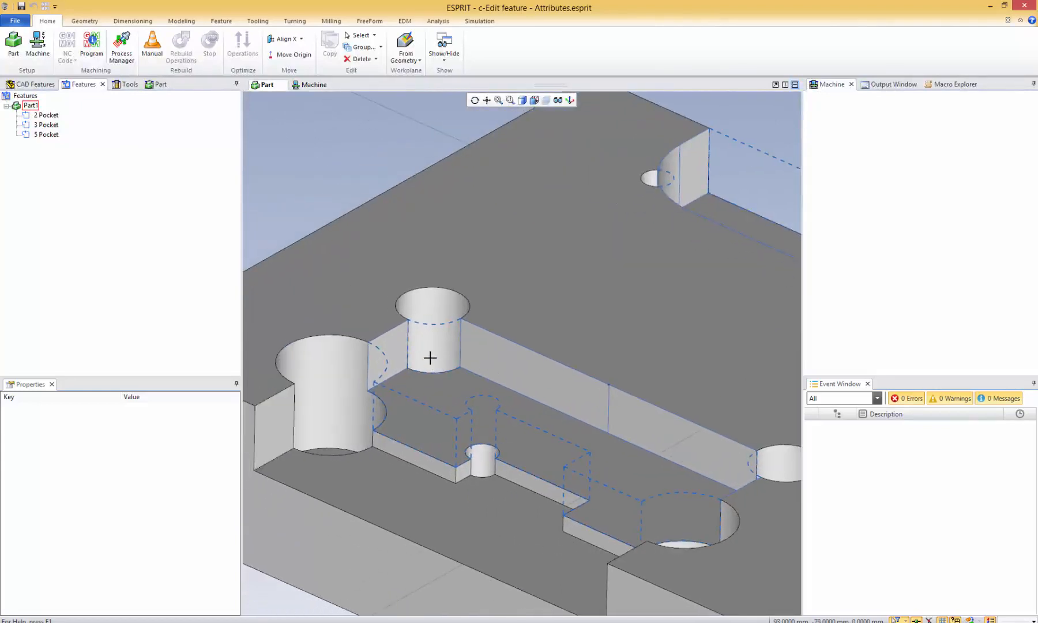
scroll(431, 358, up, 1)
middle_drag(519, 368, 420, 371)
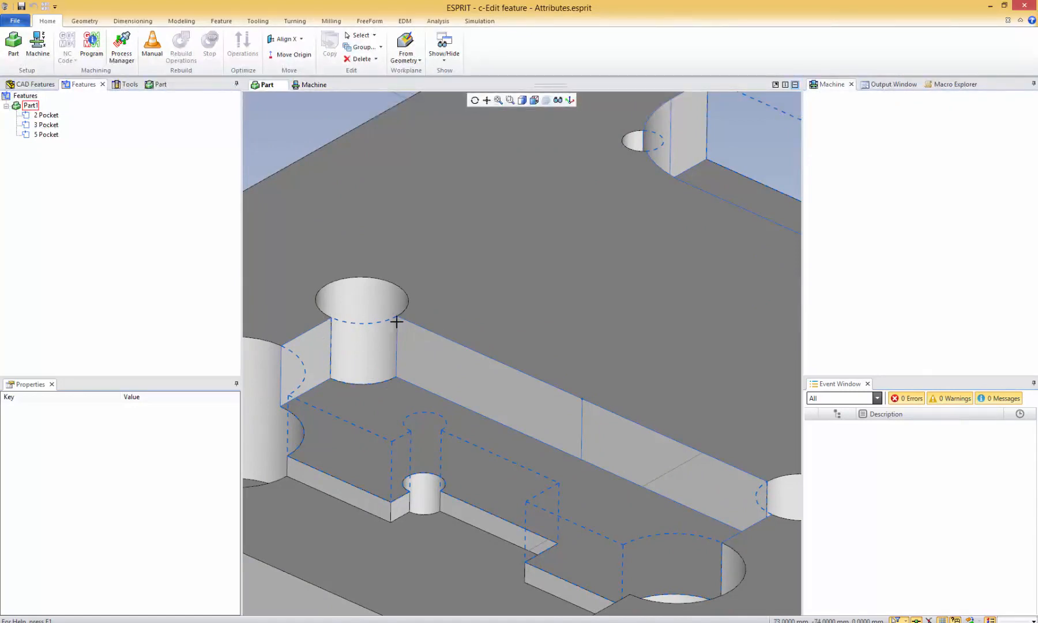
middle_drag(437, 404, 436, 404)
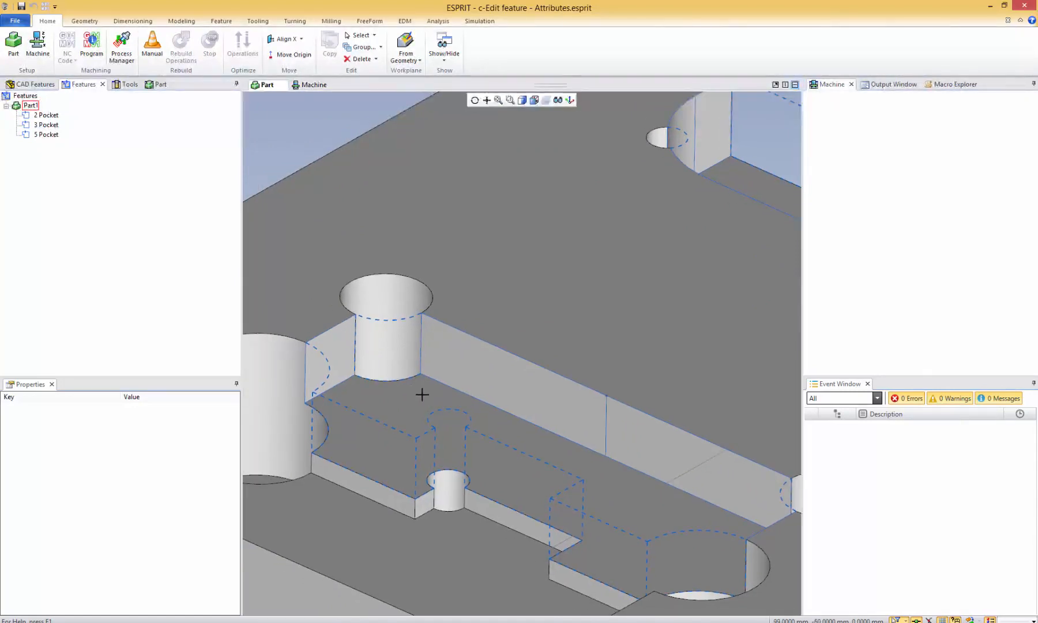
Step: Hide the solid bodies and delete the two hole arcs at the far end of the 5 Pocket boundary, restoring square corners
click(558, 100)
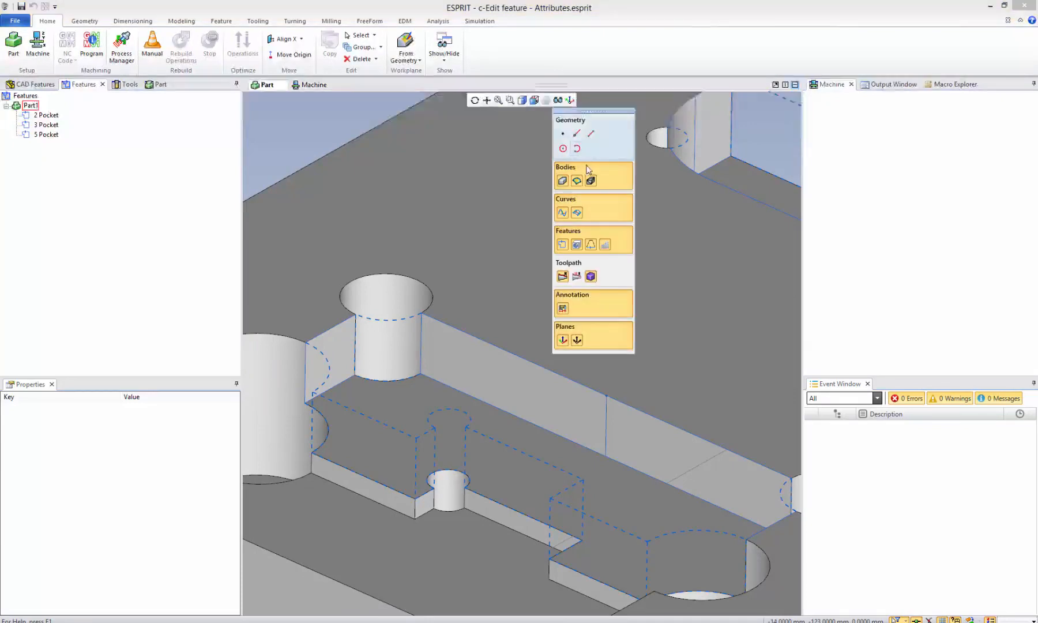
click(588, 170)
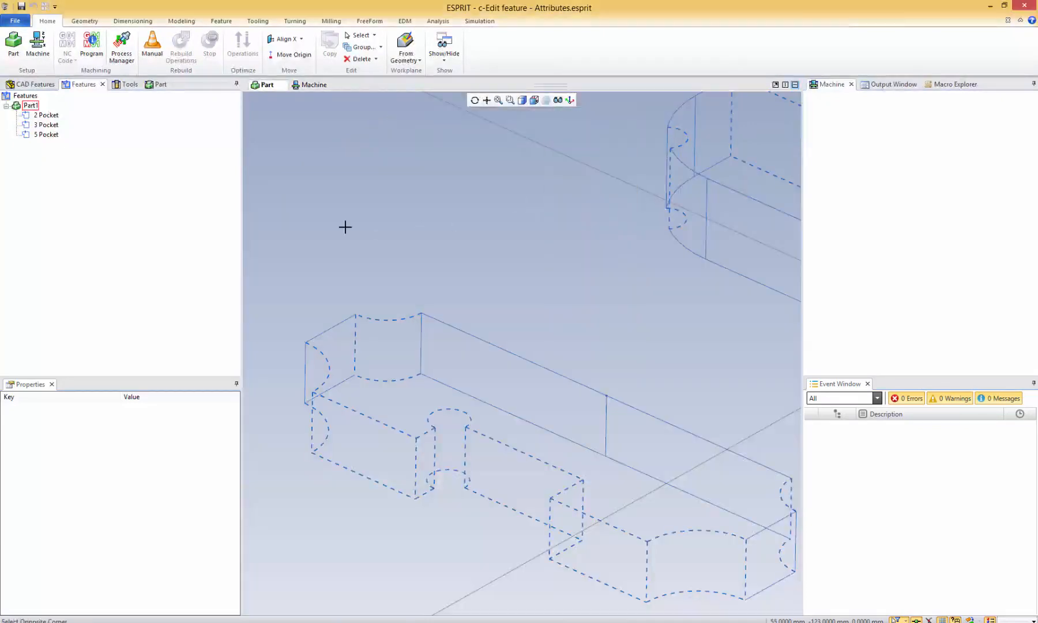
click(389, 327)
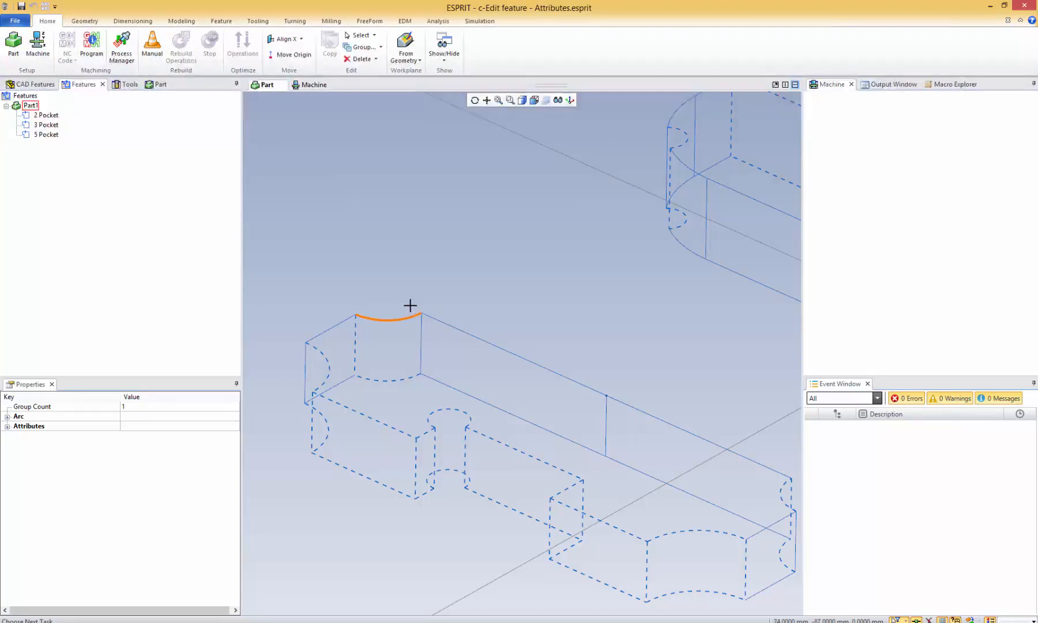
key(Delete)
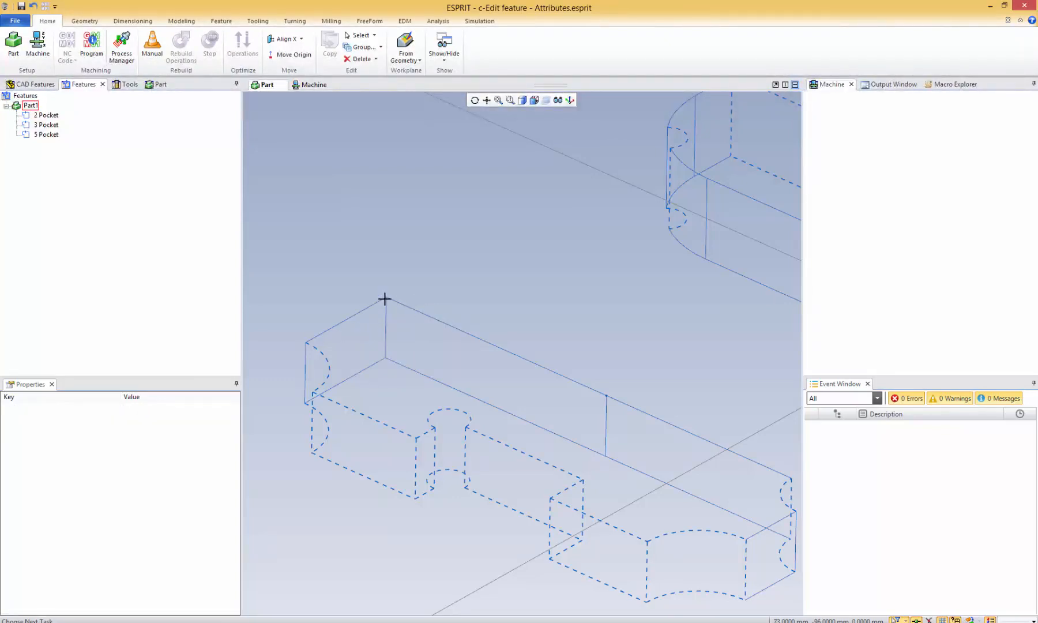
click(356, 370)
key(Delete)
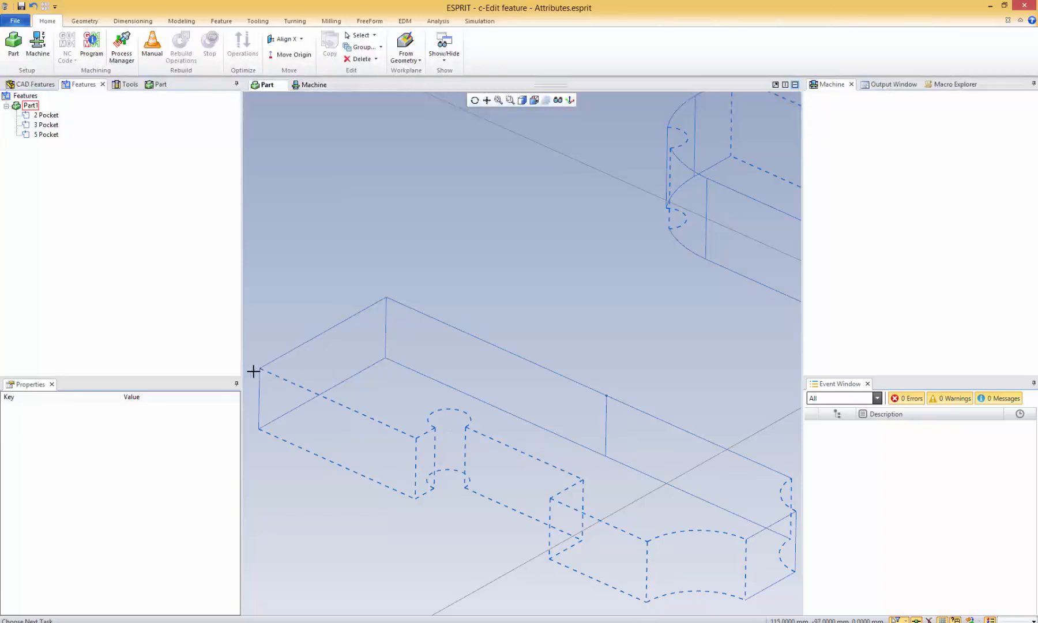
Step: Show the solid bodies and check the squared pocket corners against the end wall between the two holes
middle_drag(344, 345, 402, 335)
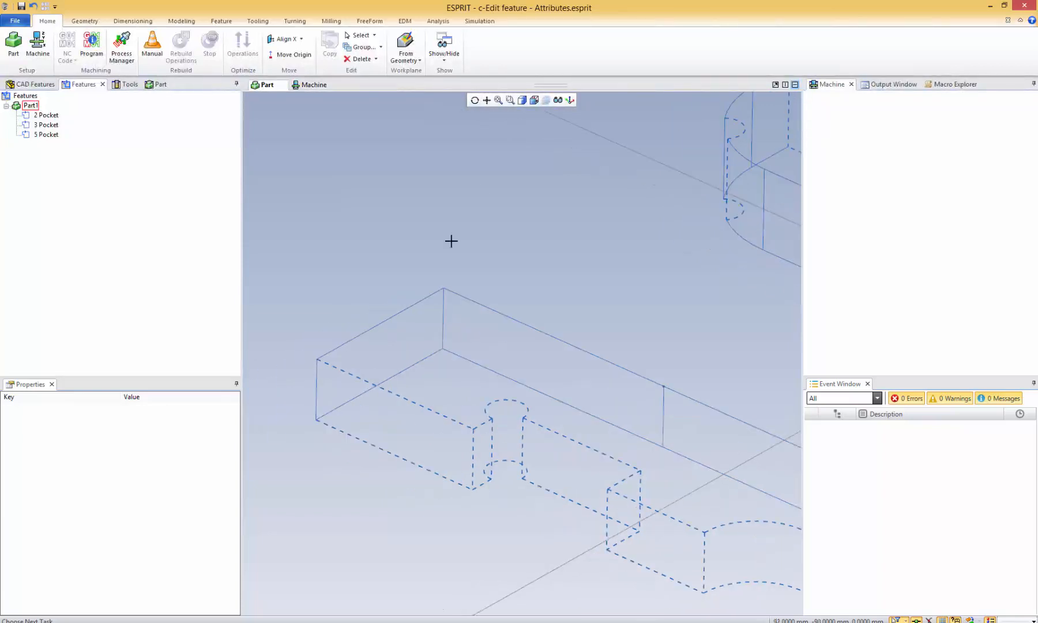
click(557, 100)
click(616, 181)
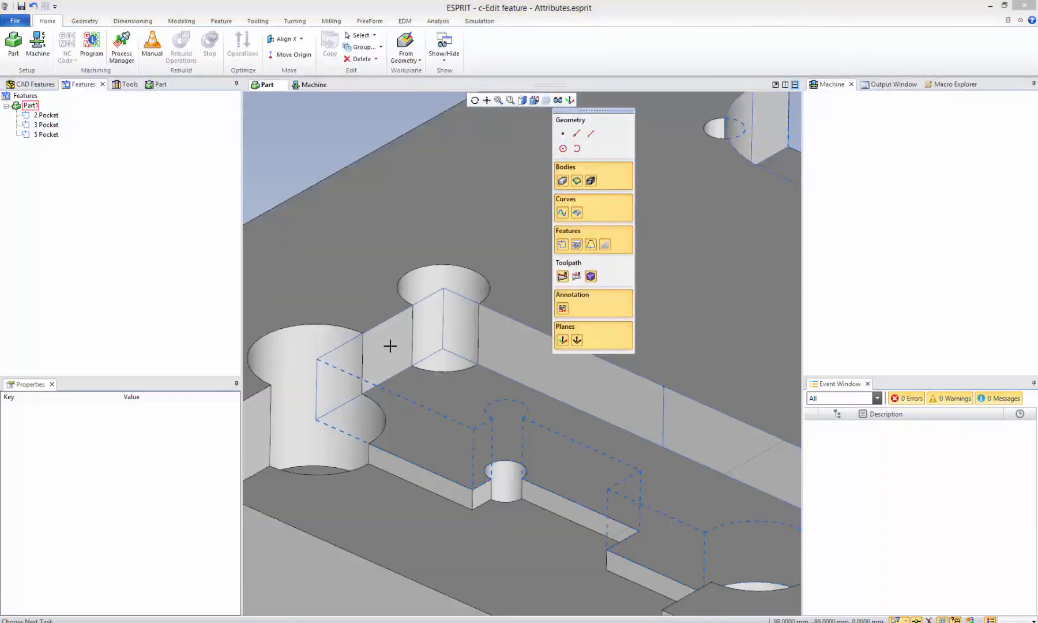
click(389, 347)
click(389, 347)
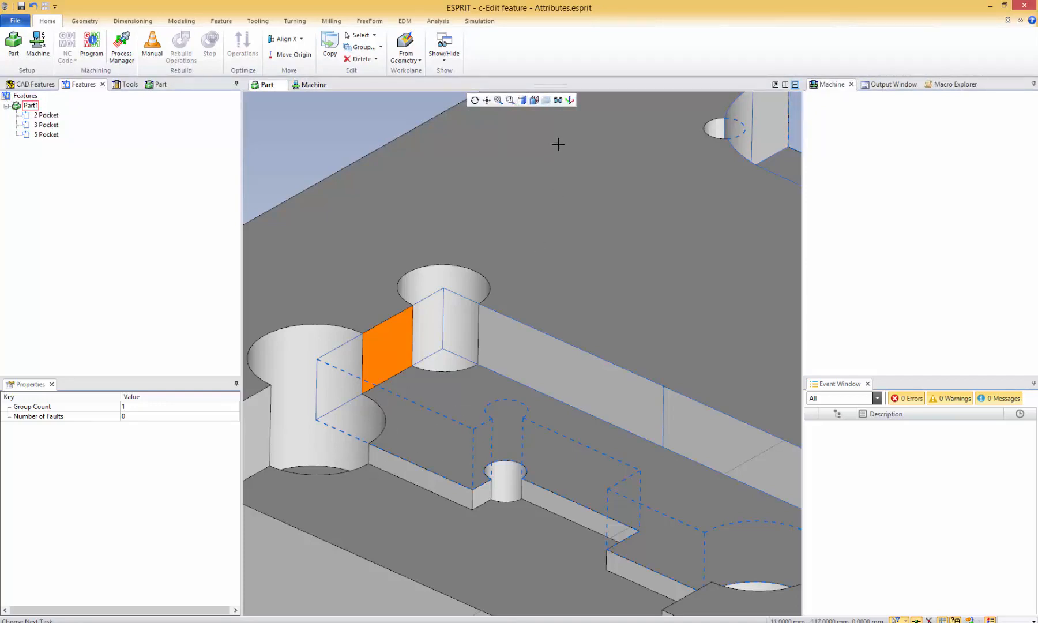
Step: Hide the solid bodies again and delete the small hole's arc along the open side of the 5 Pocket boundary
click(558, 100)
click(621, 183)
middle_drag(537, 300, 481, 264)
click(602, 262)
middle_drag(596, 309, 572, 273)
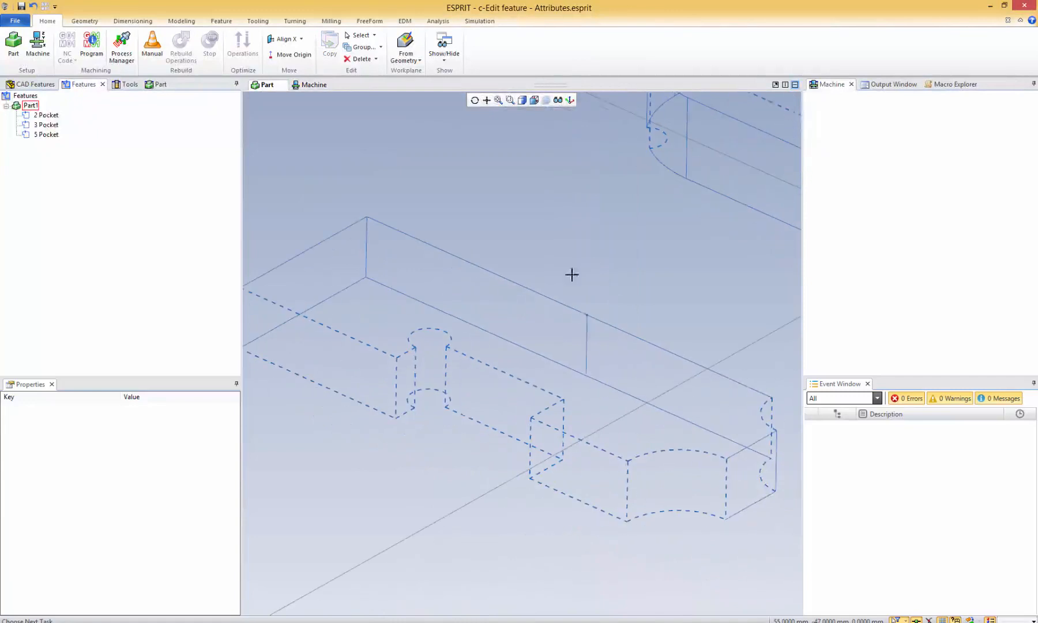
click(443, 329)
key(Delete)
Step: Delete the large and small hole arcs at the opposite end corners of the 5 Pocket boundary
shift+click(695, 449)
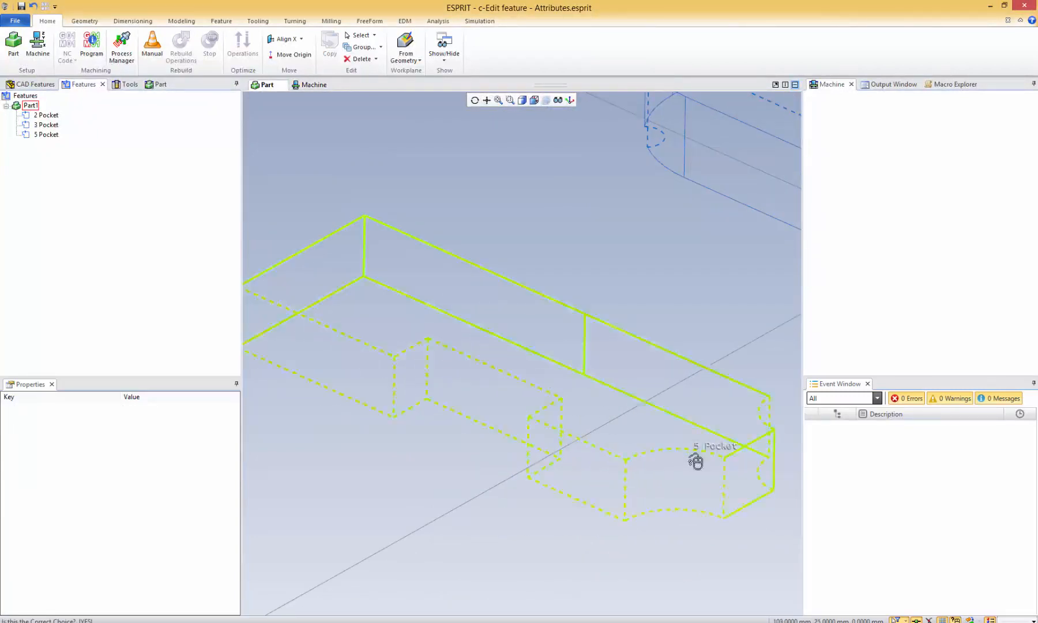
right_click(695, 450)
click(695, 449)
key(Delete)
shift+click(756, 424)
right_click(756, 424)
click(756, 424)
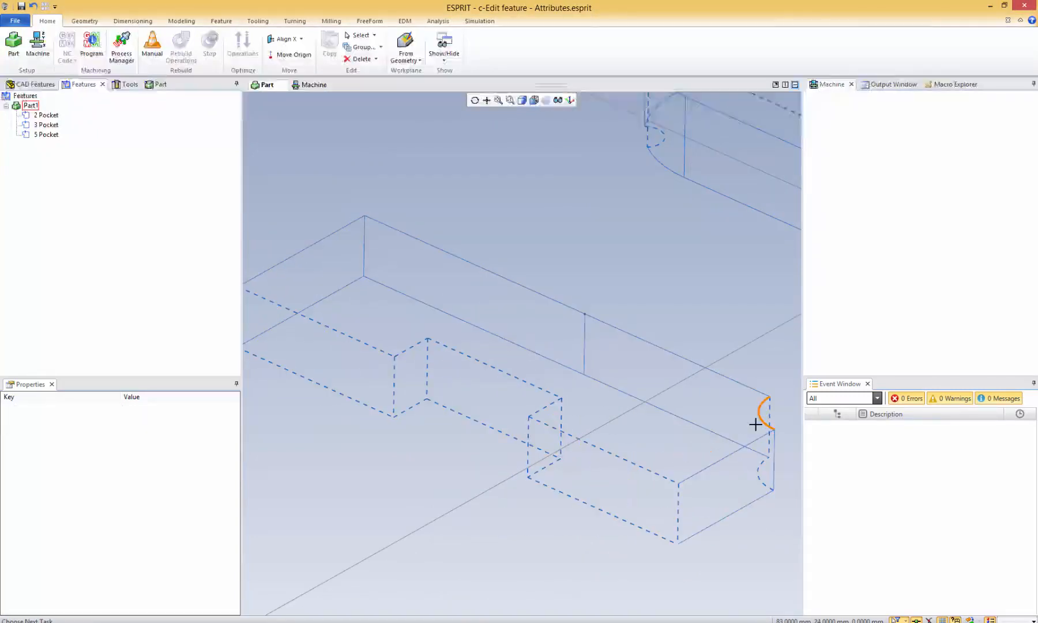
key(Delete)
Step: Remove the three segments forming the stepped notch from the 5 Pocket's open edge, leaving one straight edge
middle_drag(674, 408, 654, 394)
middle_drag(398, 320, 430, 355)
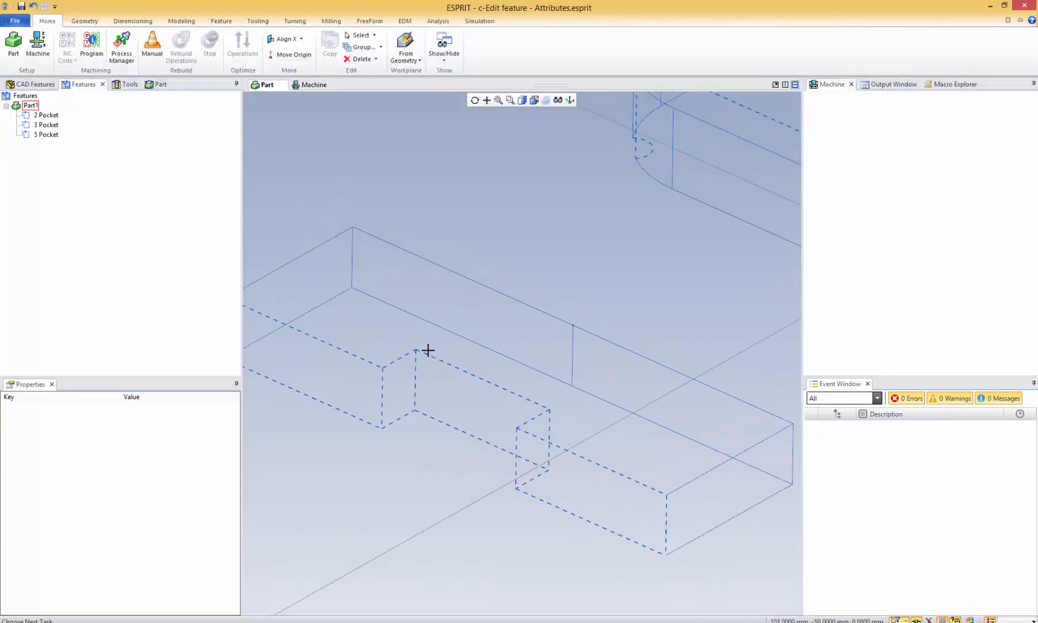
middle_drag(486, 336, 473, 343)
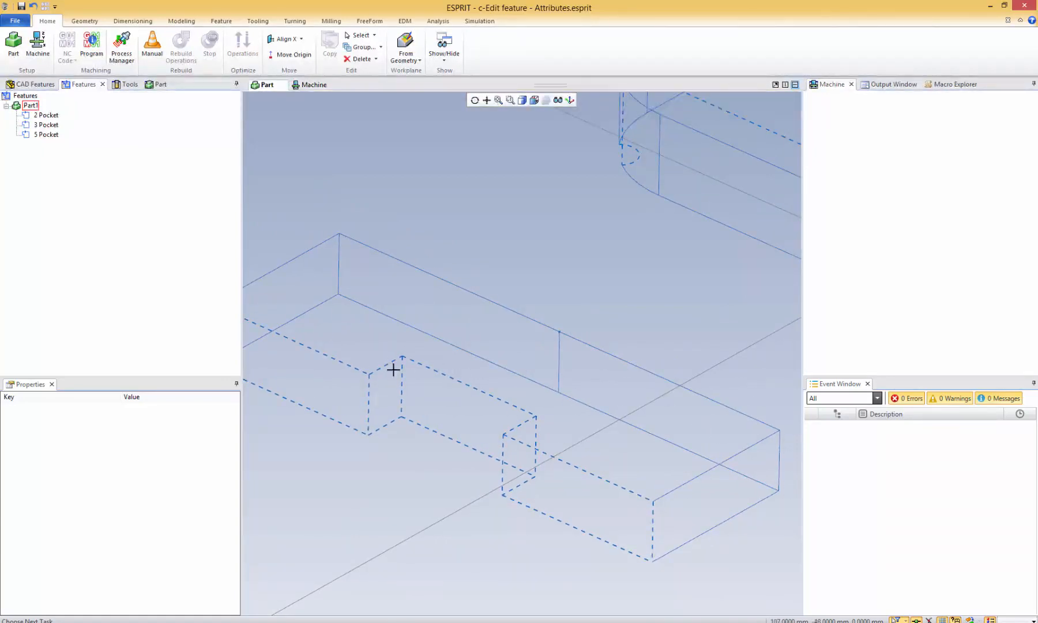
click(416, 368)
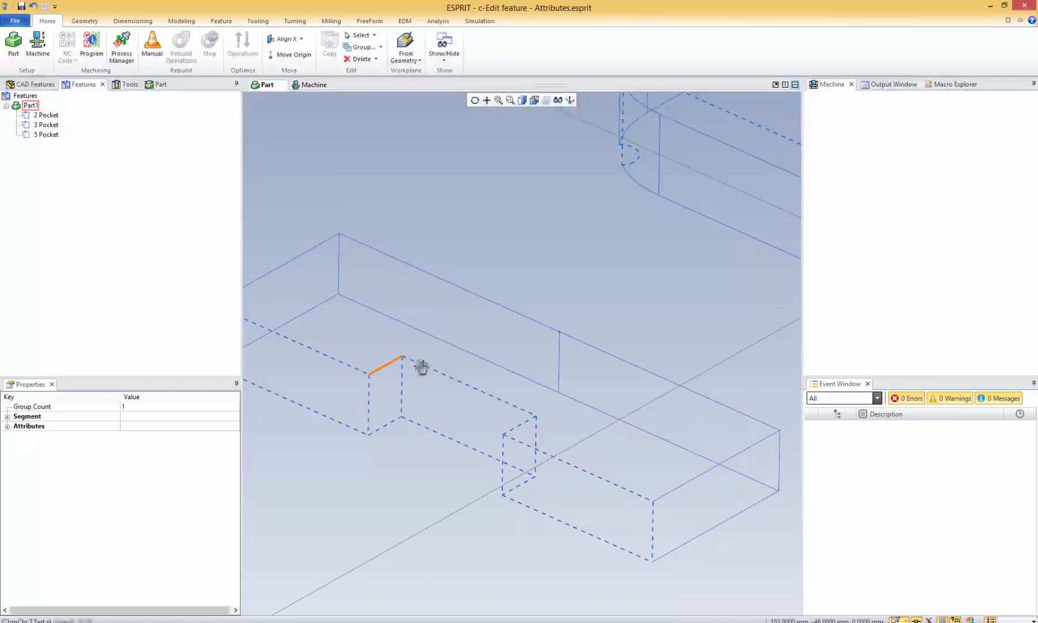
click(424, 365)
click(524, 424)
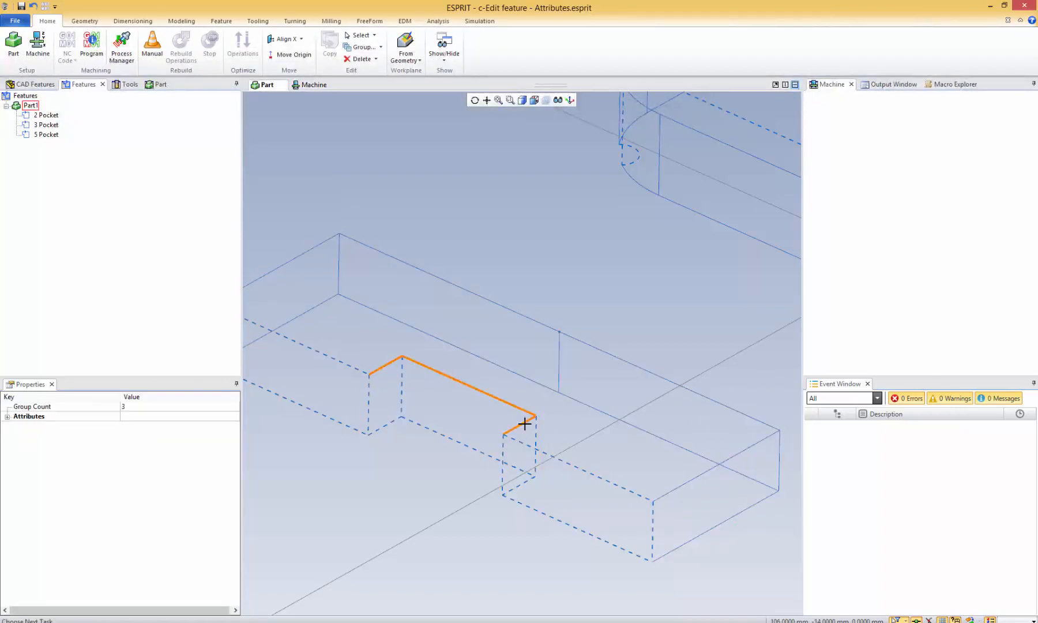
key(Escape)
scroll(568, 404, down, 3)
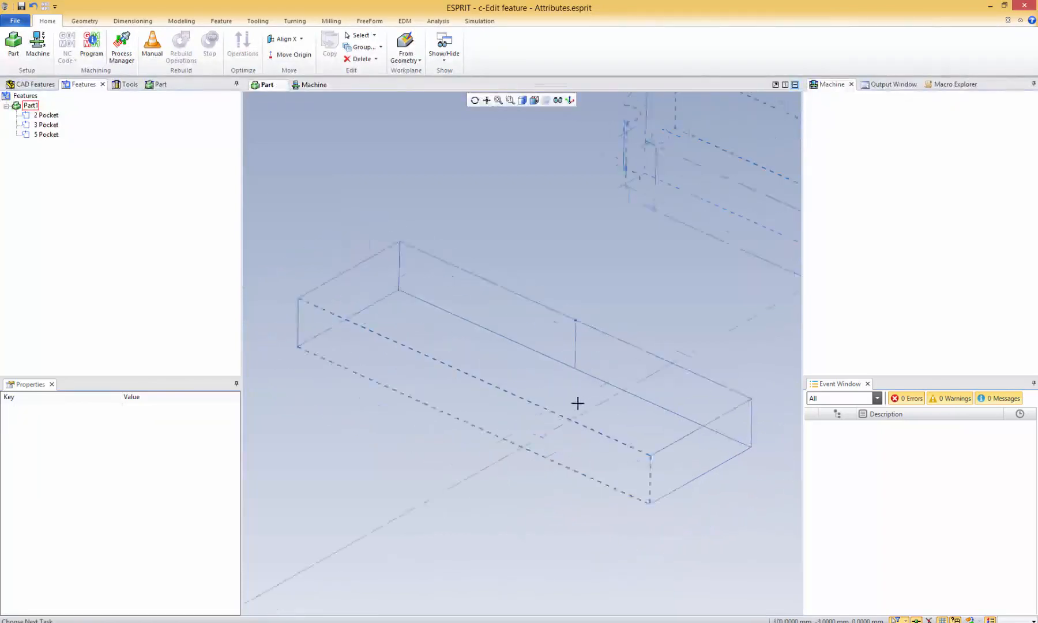
Step: Show the solid bodies, select the 5 Pocket feature and inspect its simplified boundary and Sub Element property
click(558, 100)
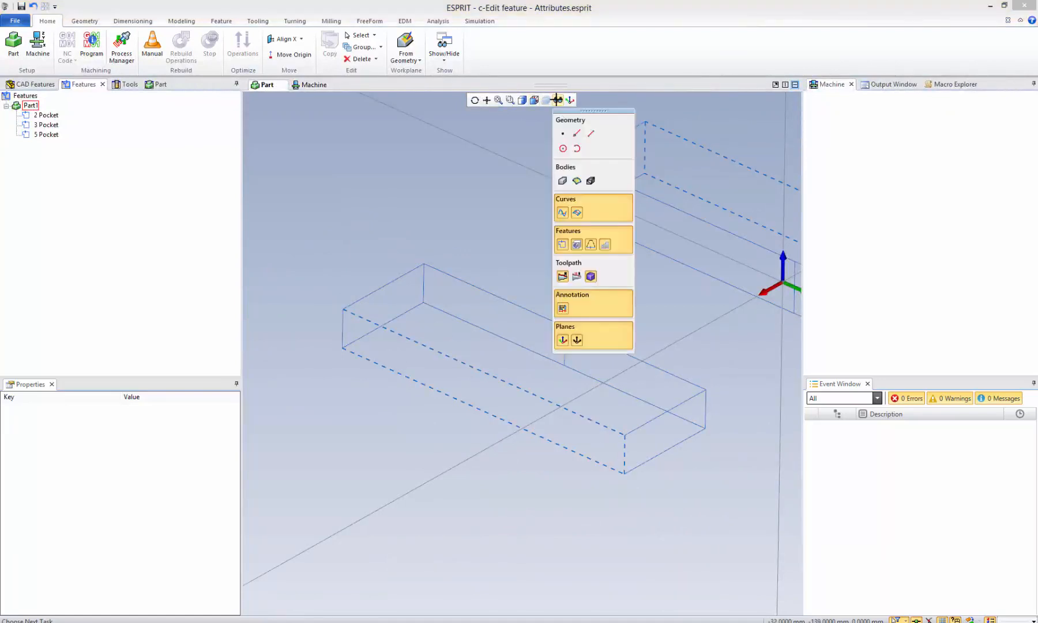
click(610, 166)
middle_drag(466, 221, 439, 236)
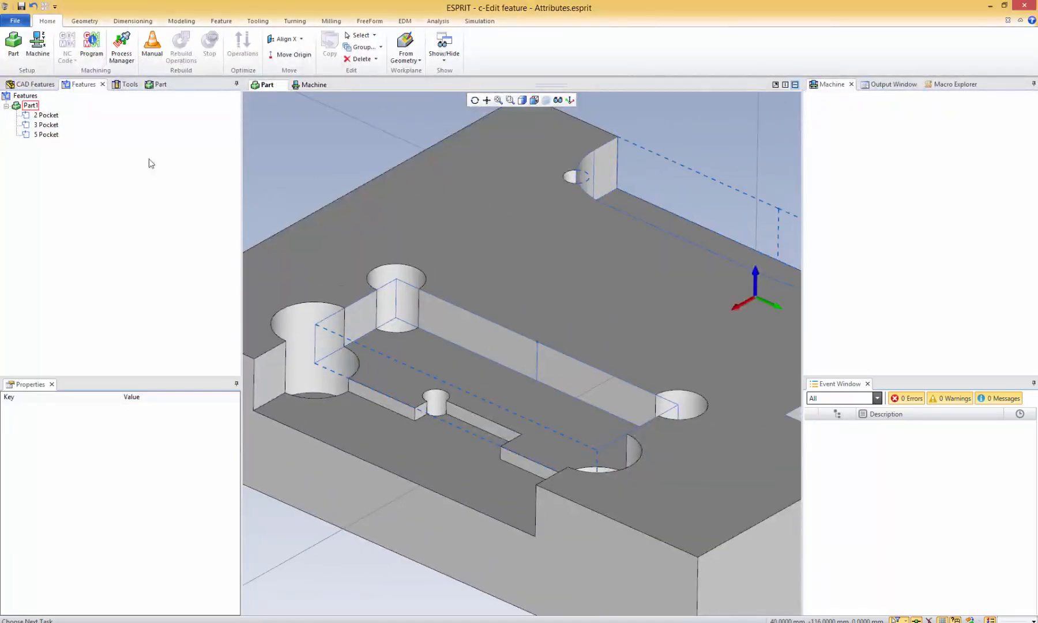
click(48, 134)
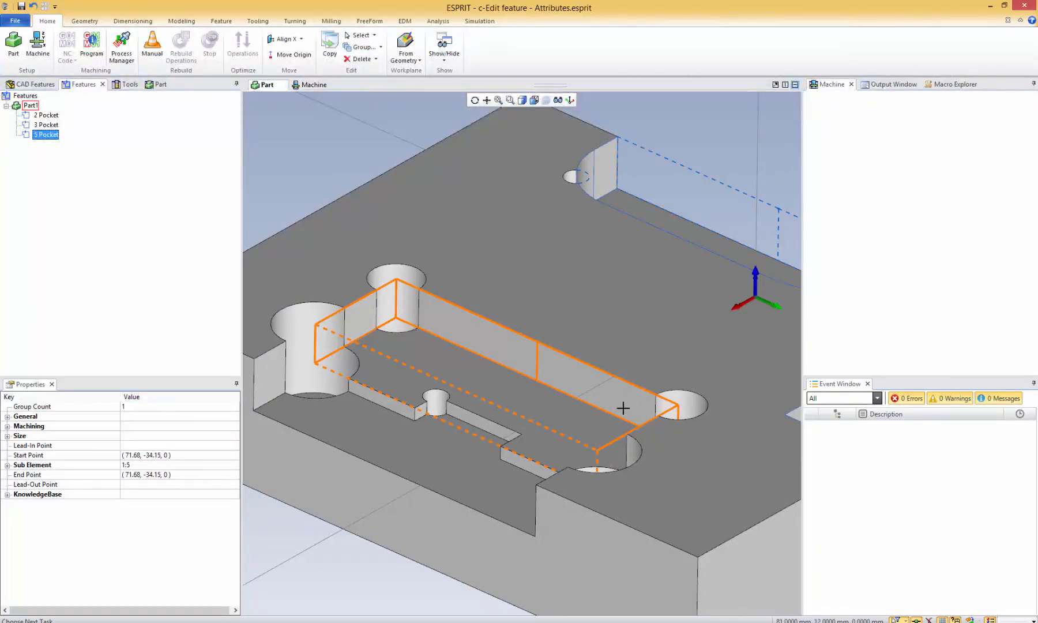
middle_drag(451, 343, 427, 347)
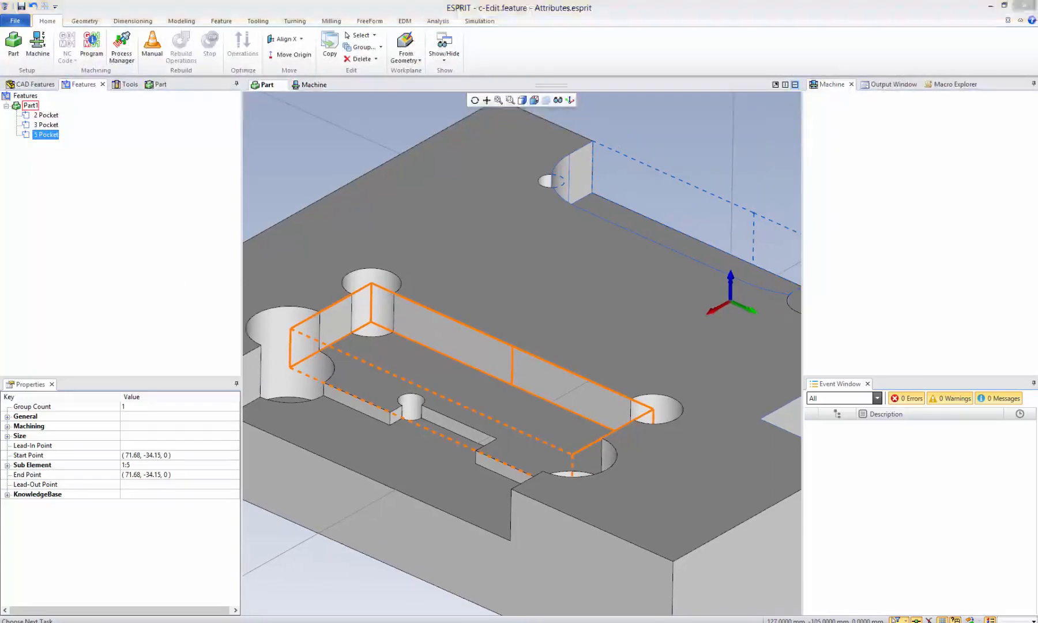
Step: Open d-Edit Feature - Turning .esprit and hide the solid body so only the turning contour remains in view
drag(508, 248, 508, 249)
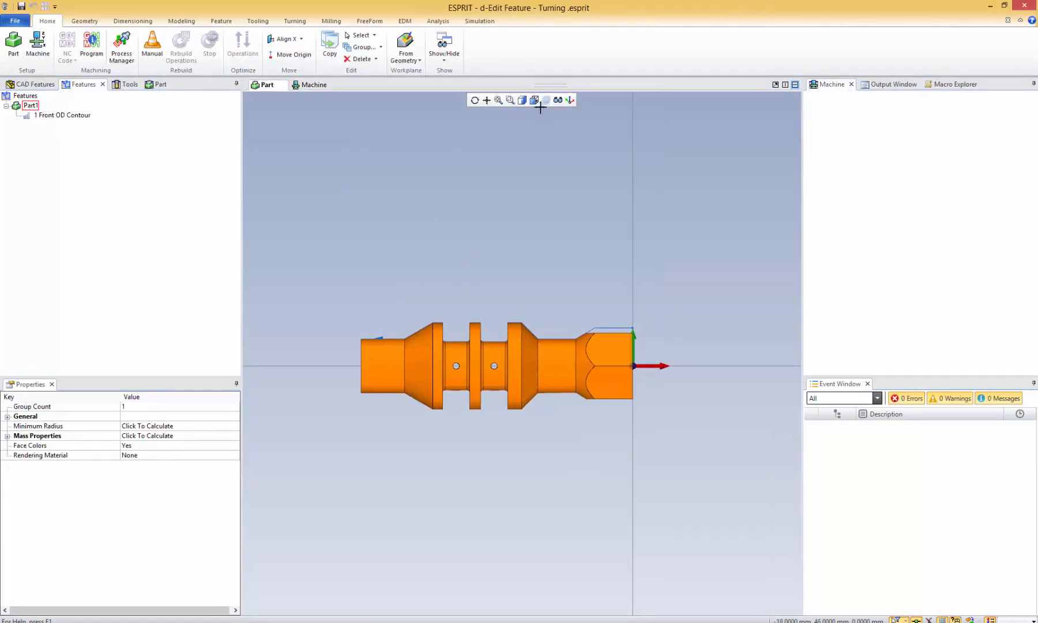
click(559, 99)
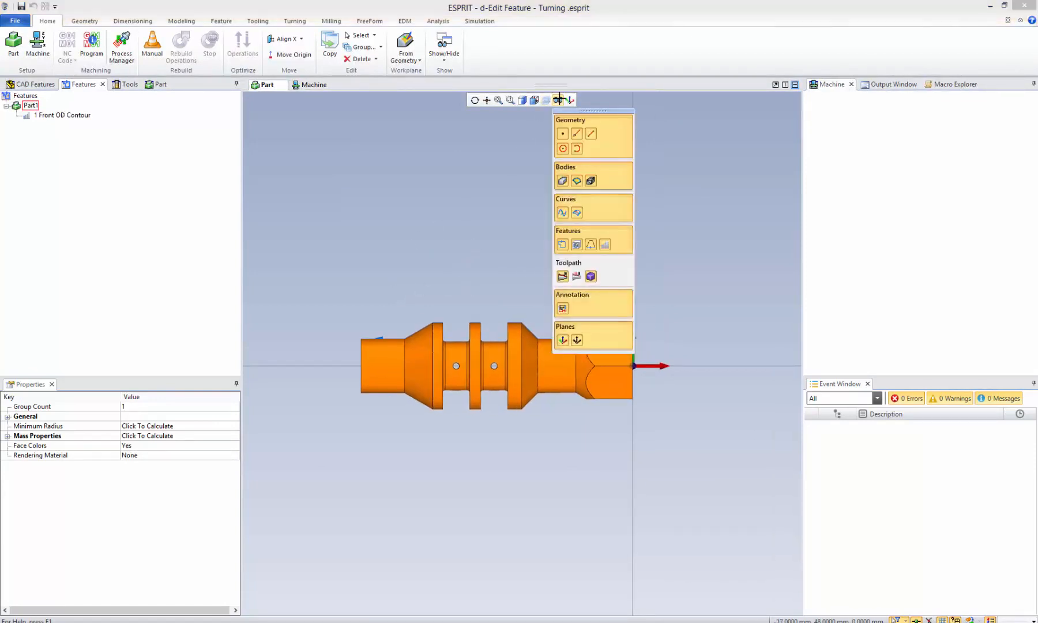
click(605, 178)
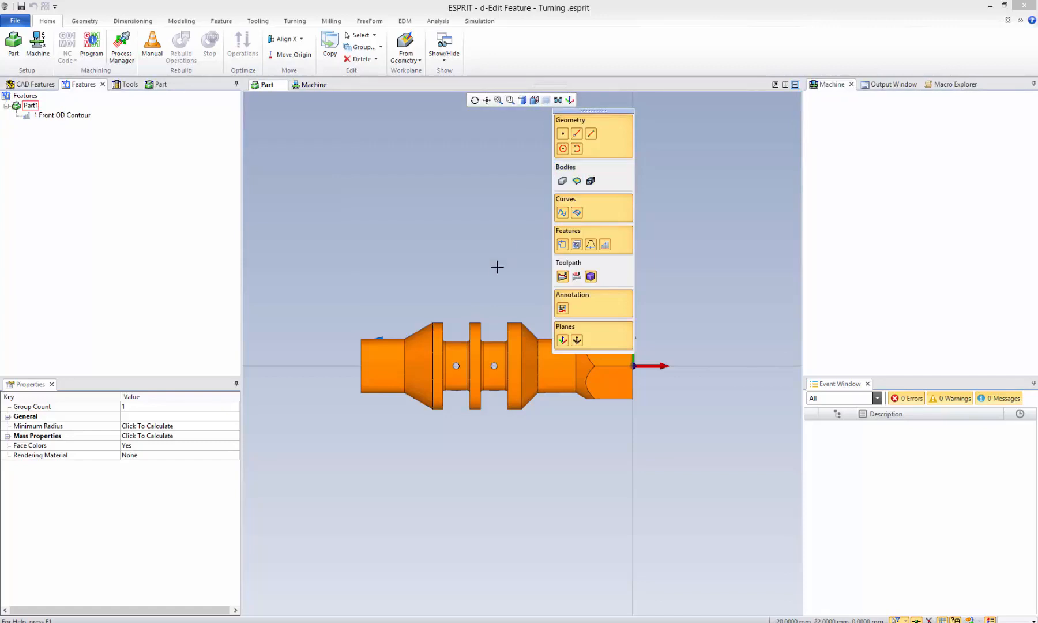
Step: Select all contour sub-elements between the outer walls of the two grooves on 1 Front OD Contour and delete them
click(218, 22)
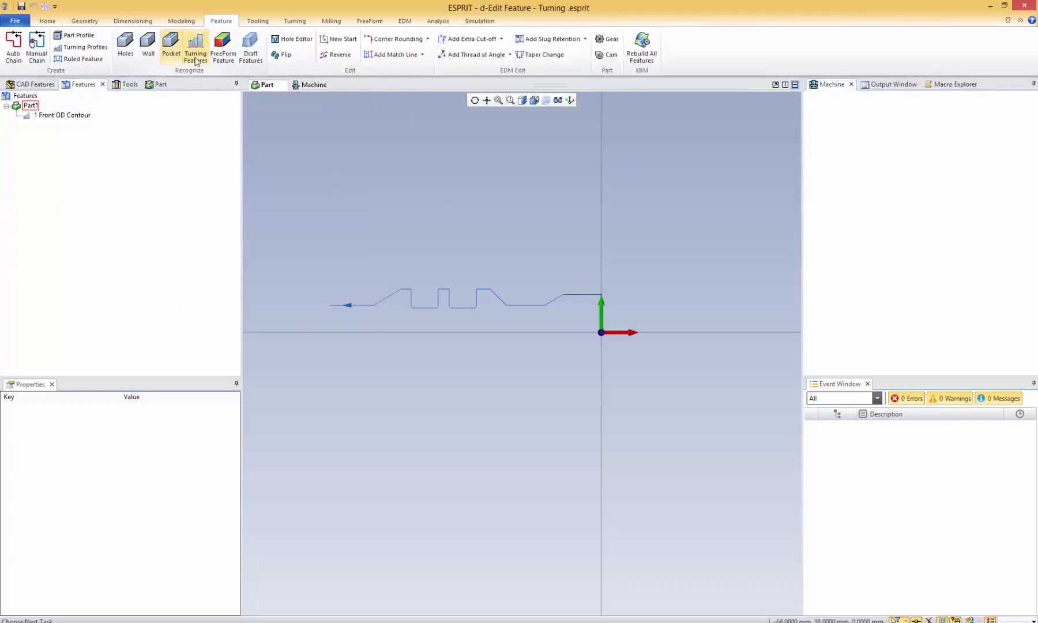
scroll(446, 255, up, 2)
middle_drag(485, 319, 498, 339)
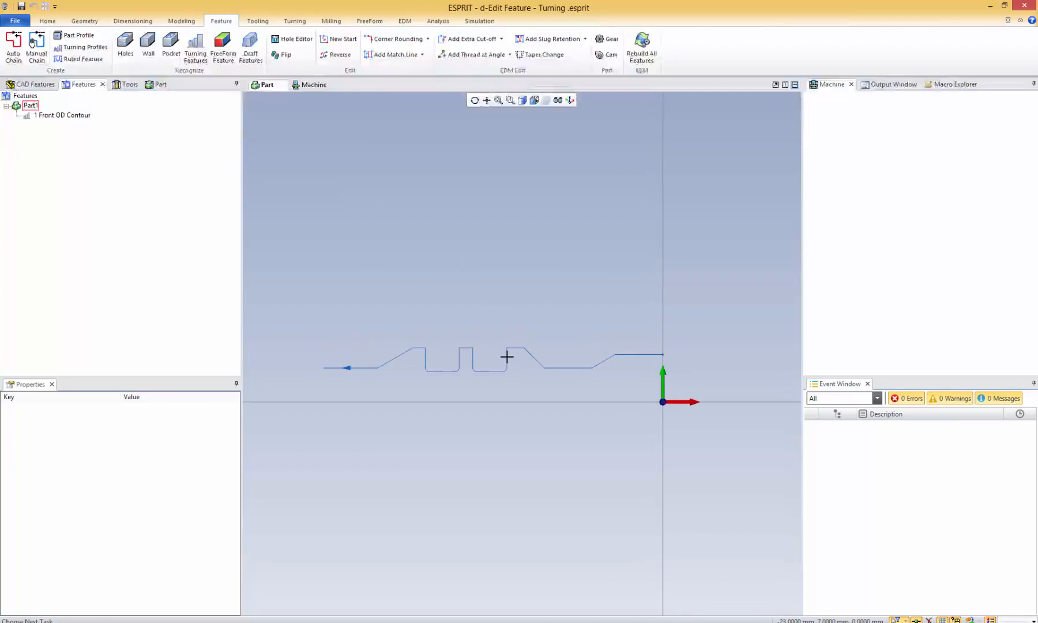
click(506, 356)
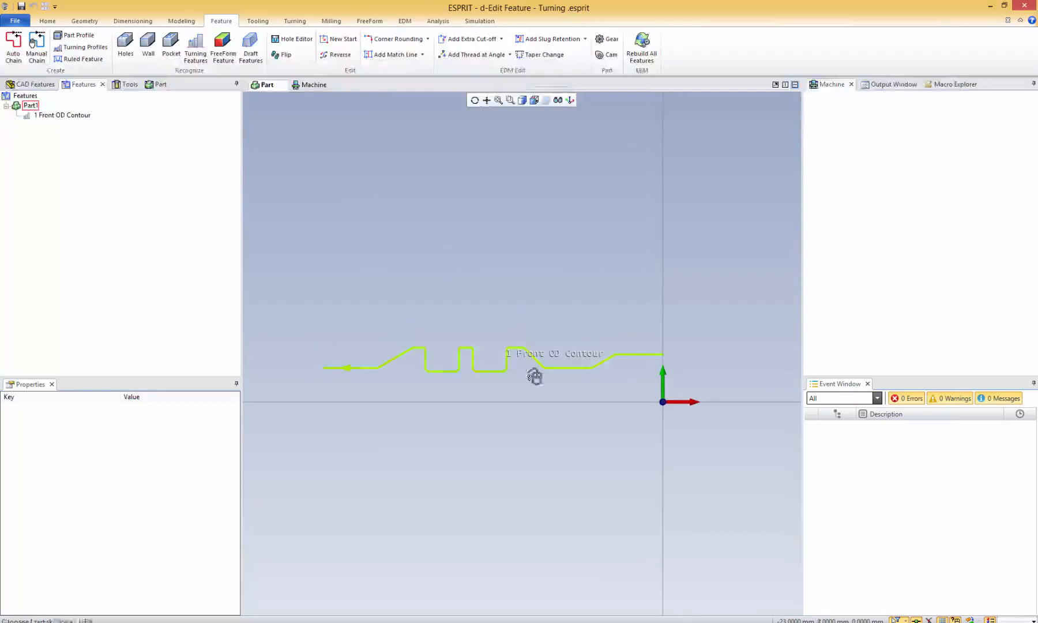
ctrl+click(425, 357)
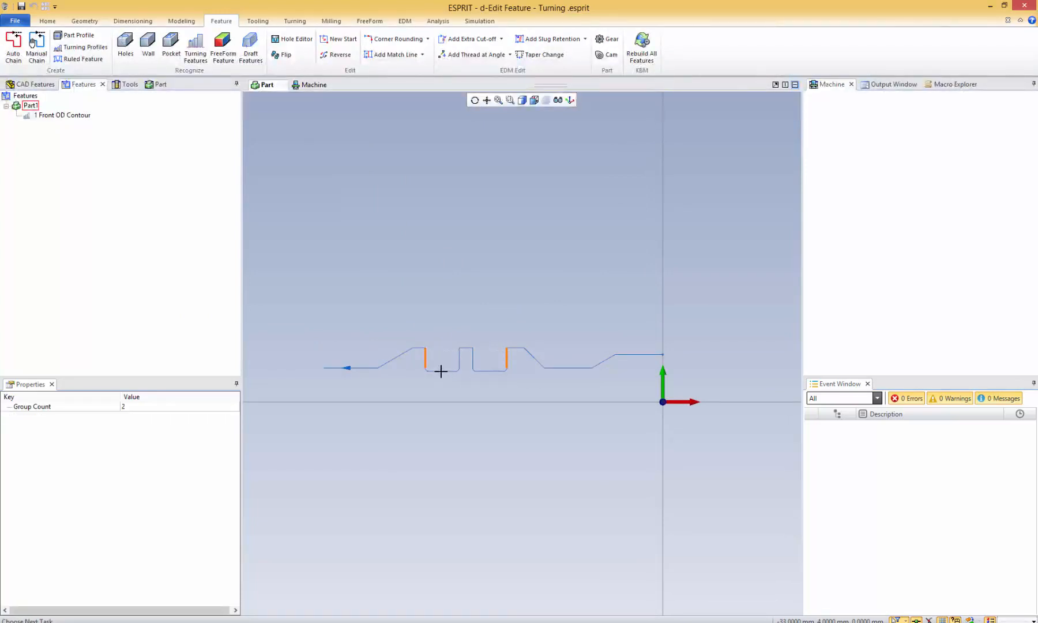
shift+click(441, 372)
key(Delete)
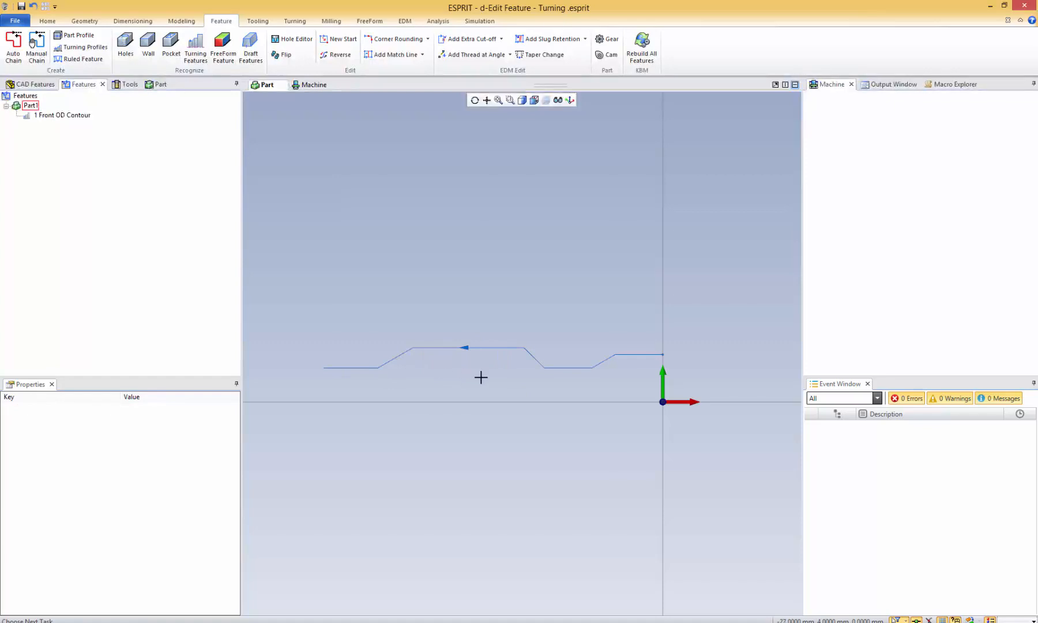
Step: Select the 1 Front OD Contour feature and examine its profile and Sub Element property
middle_drag(480, 357, 445, 335)
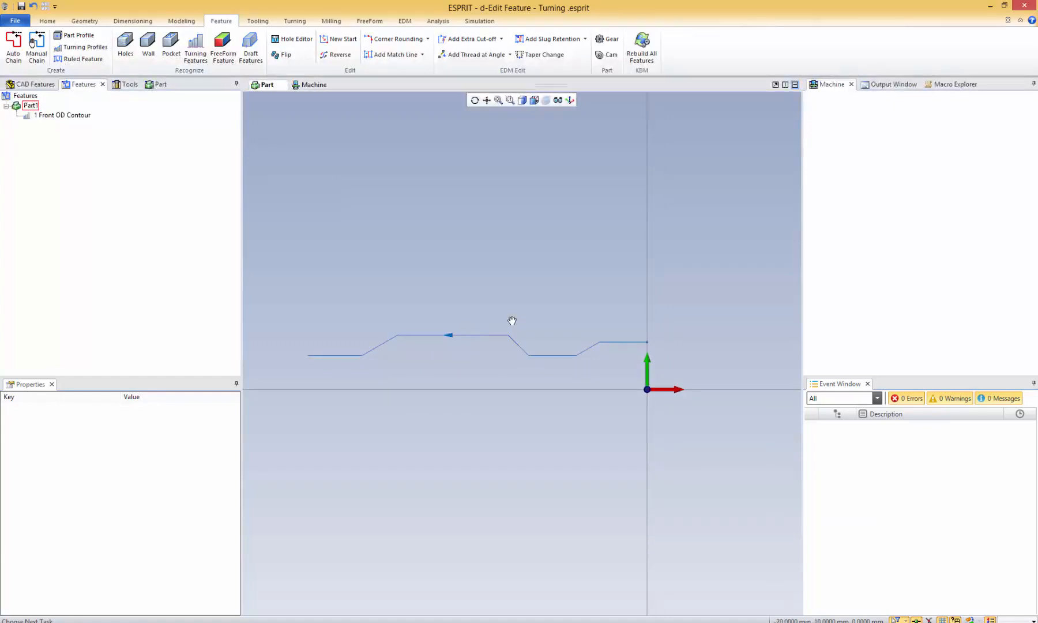
middle_drag(512, 322, 478, 329)
scroll(511, 344, up, 3)
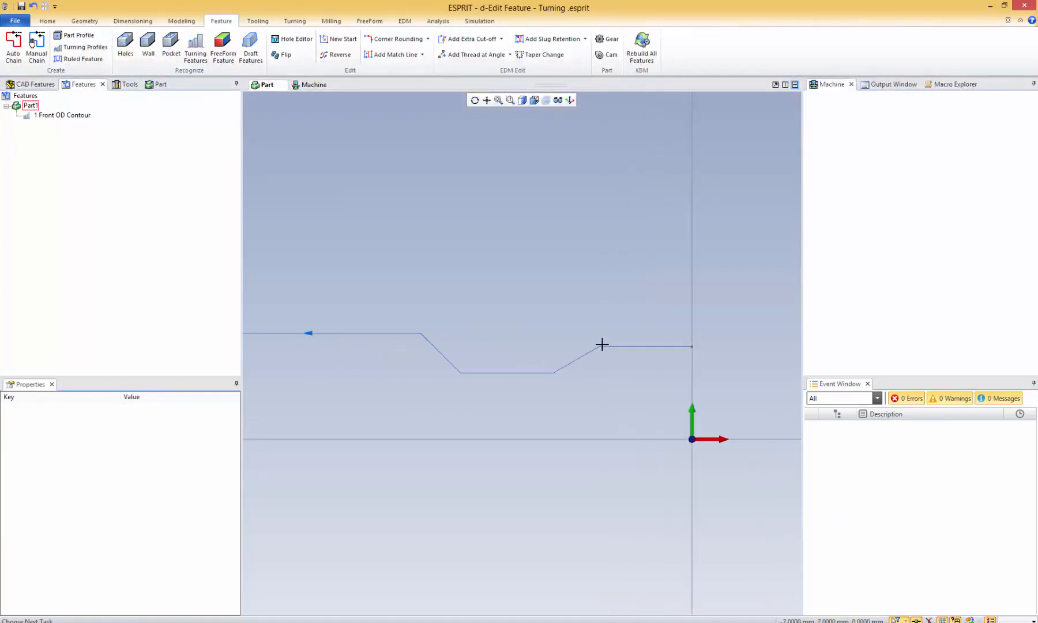
click(610, 346)
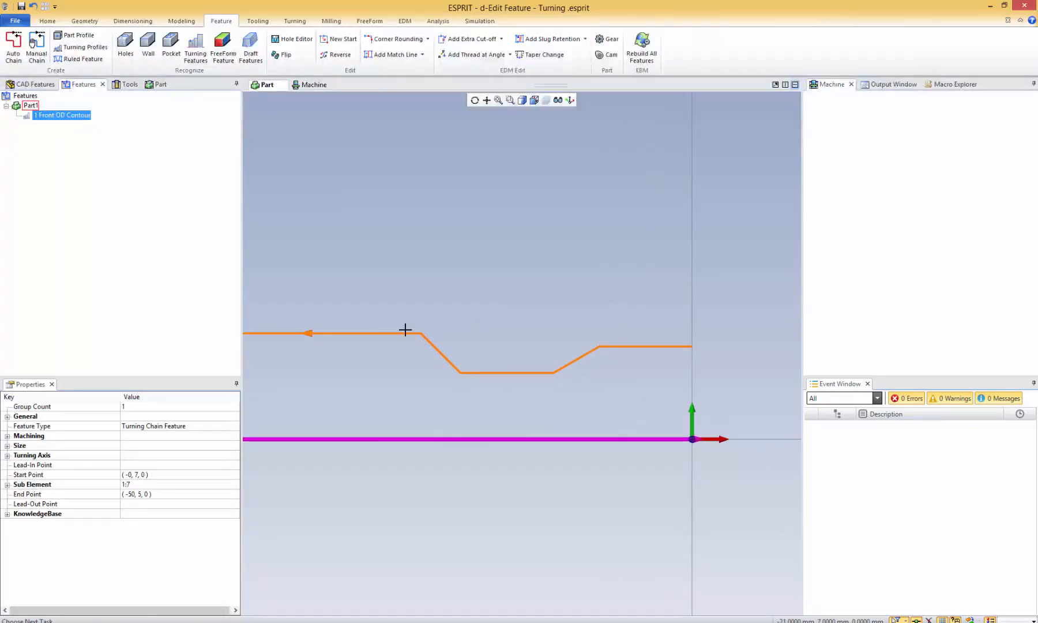
click(543, 403)
Step: Delete the sloped and flat bottom segments of the front recess from 1 Front OD Contour
click(570, 363)
right_click(570, 365)
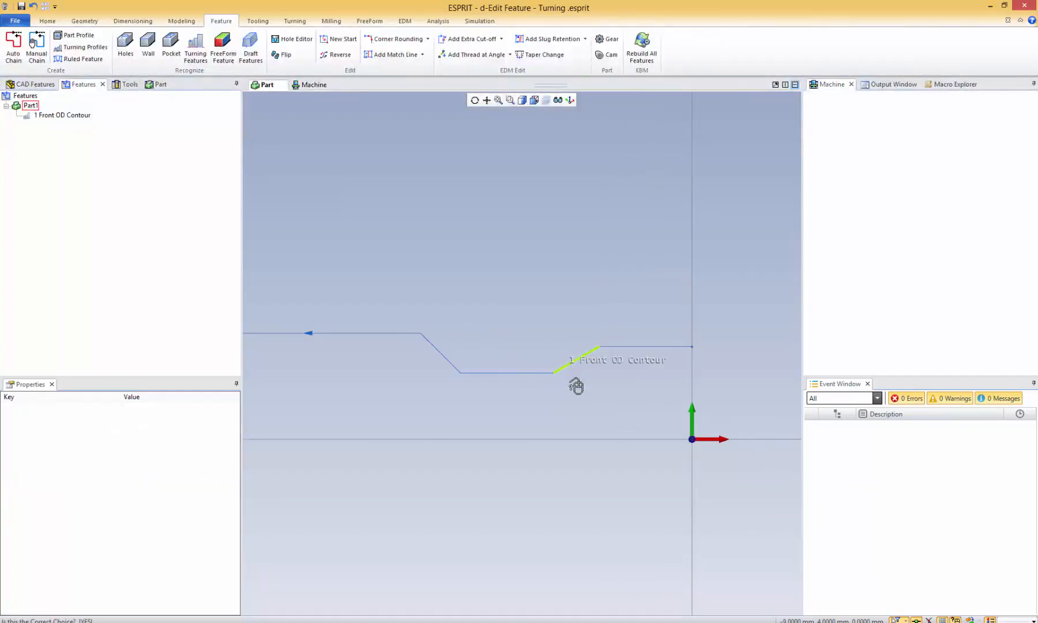
click(570, 366)
ctrl+click(515, 373)
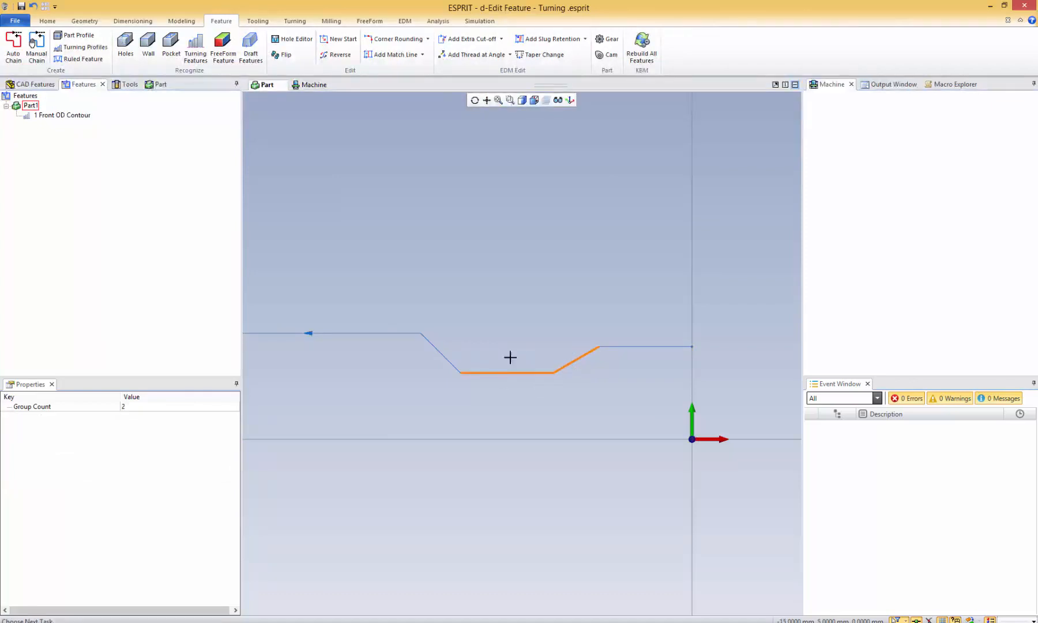
key(Delete)
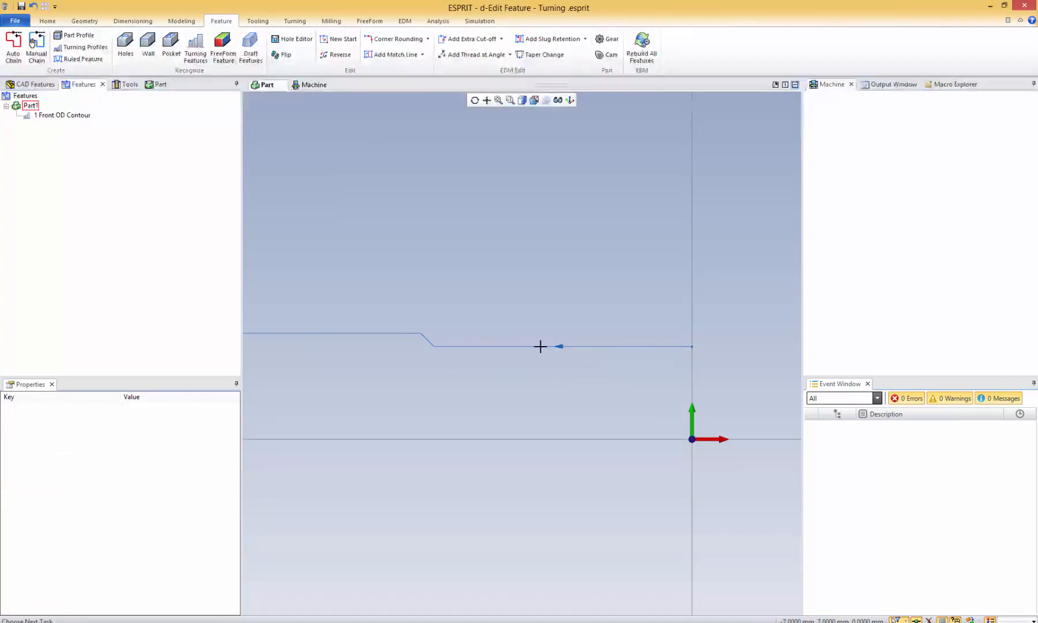
middle_drag(440, 359, 521, 365)
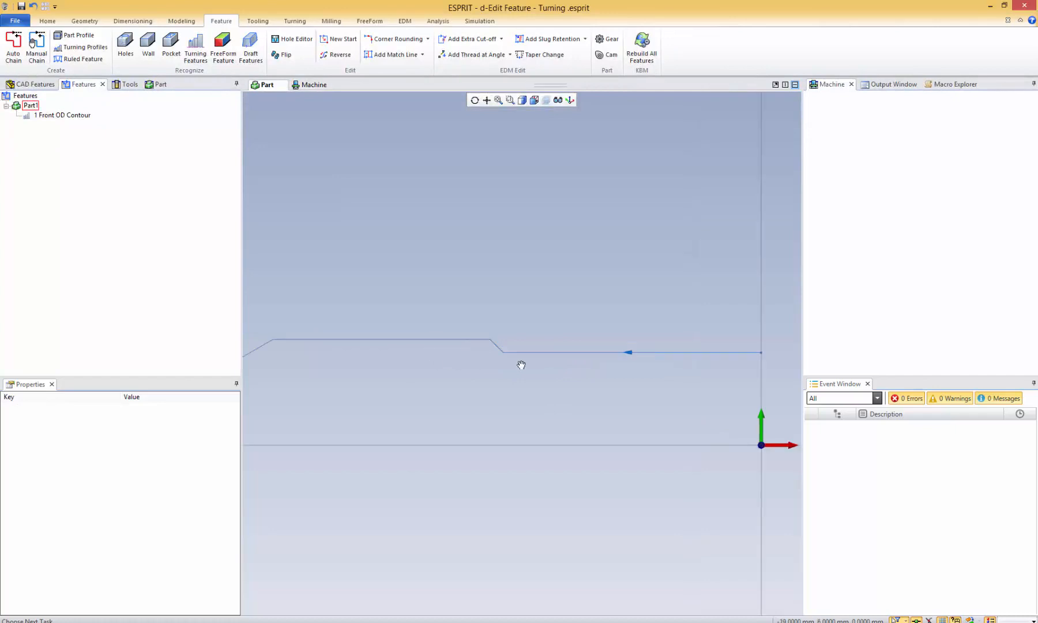
Step: Open e-Trim Start.end.all.undo.esprit and hide the solid body so only the chain remains in view
scroll(521, 365, down, 3)
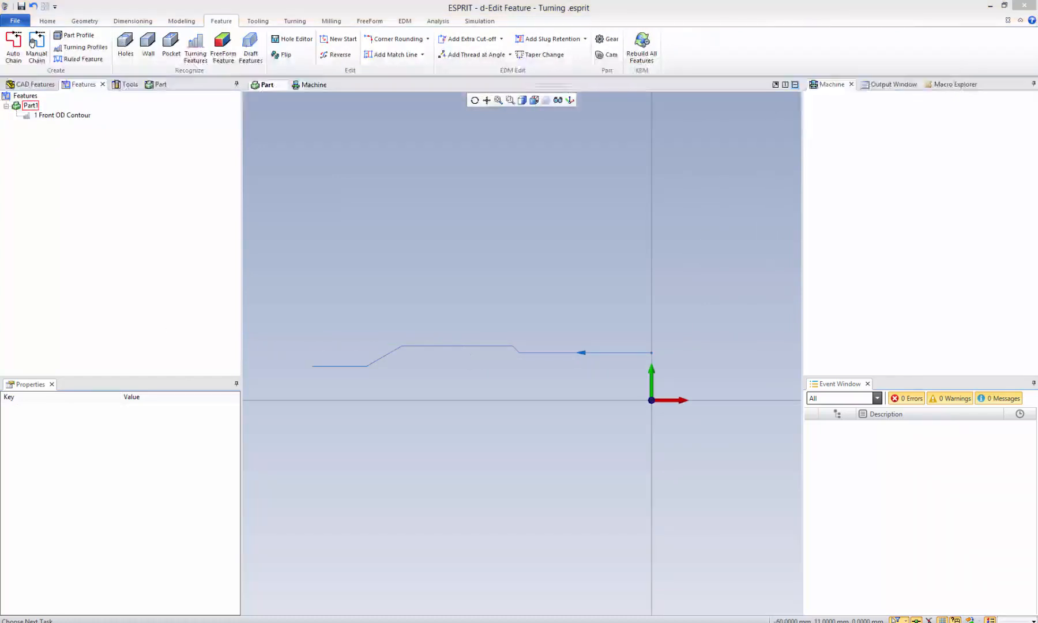
drag(368, 115, 382, 141)
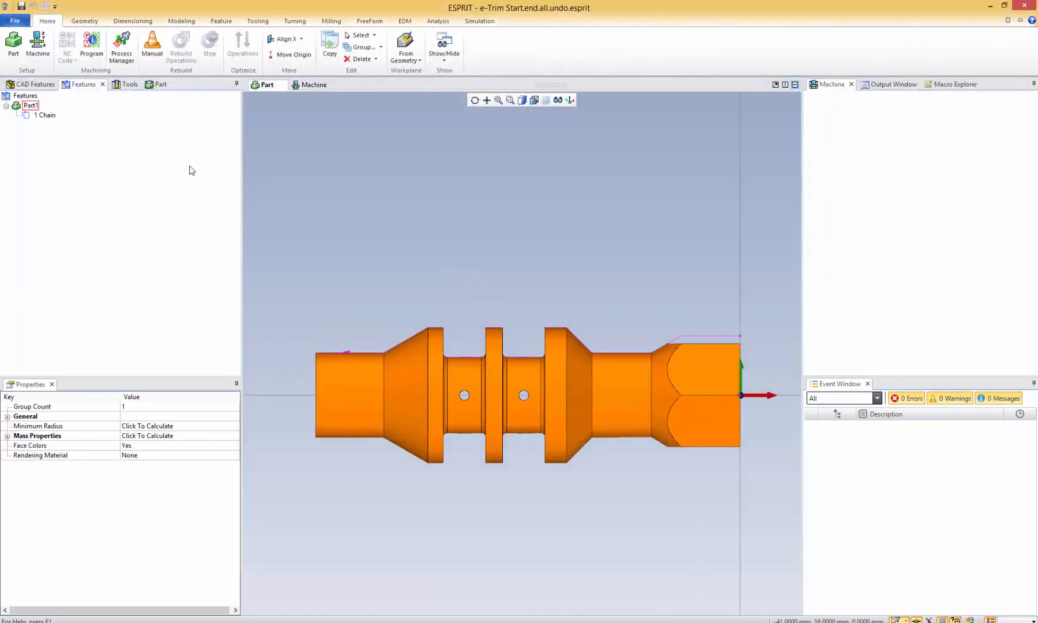
click(41, 116)
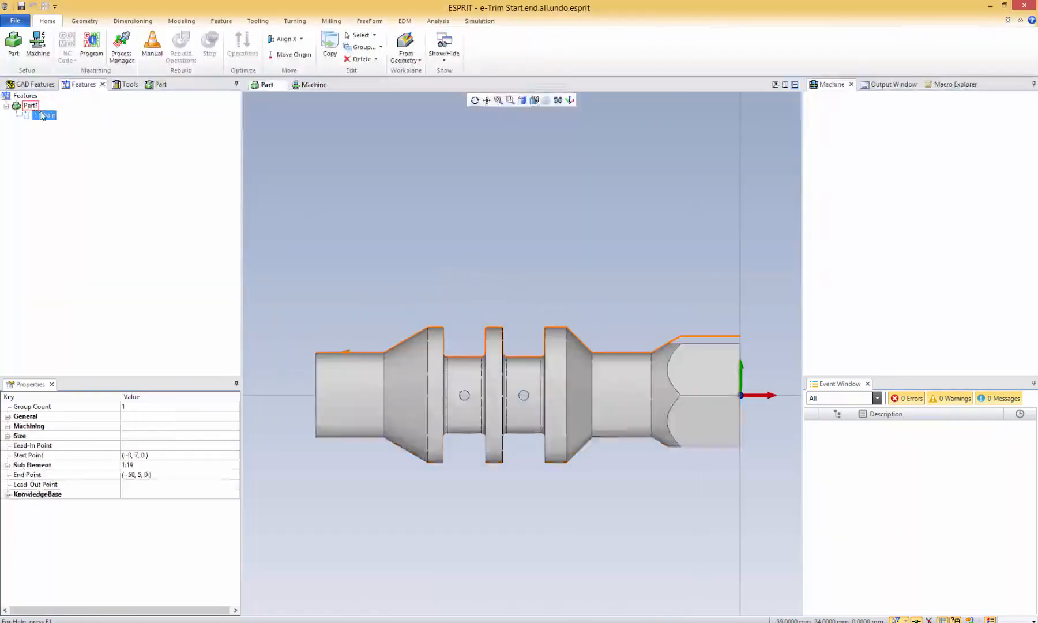
click(471, 201)
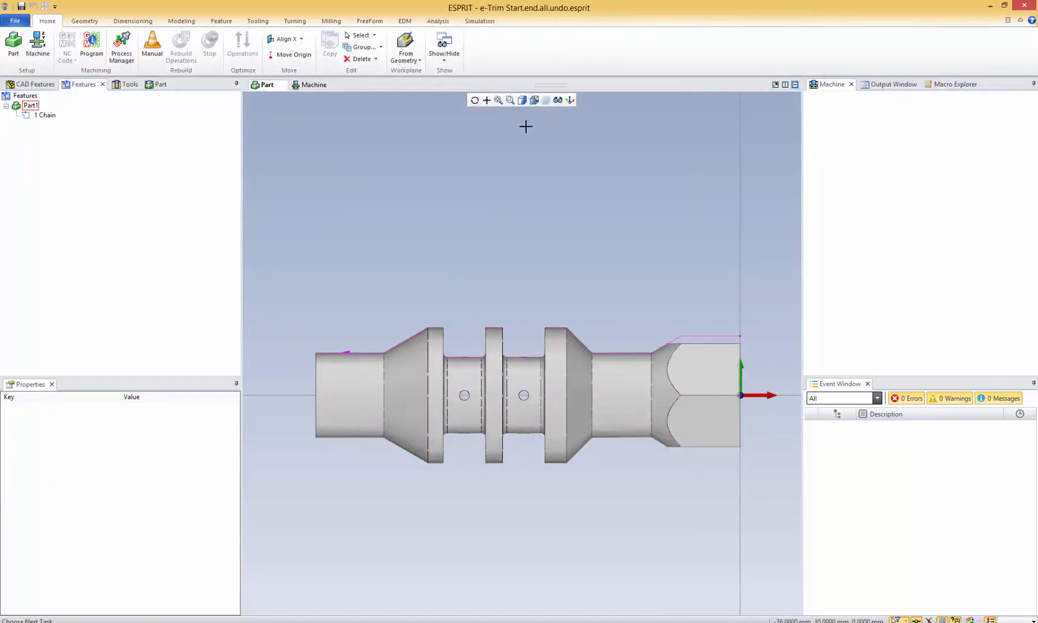
click(558, 99)
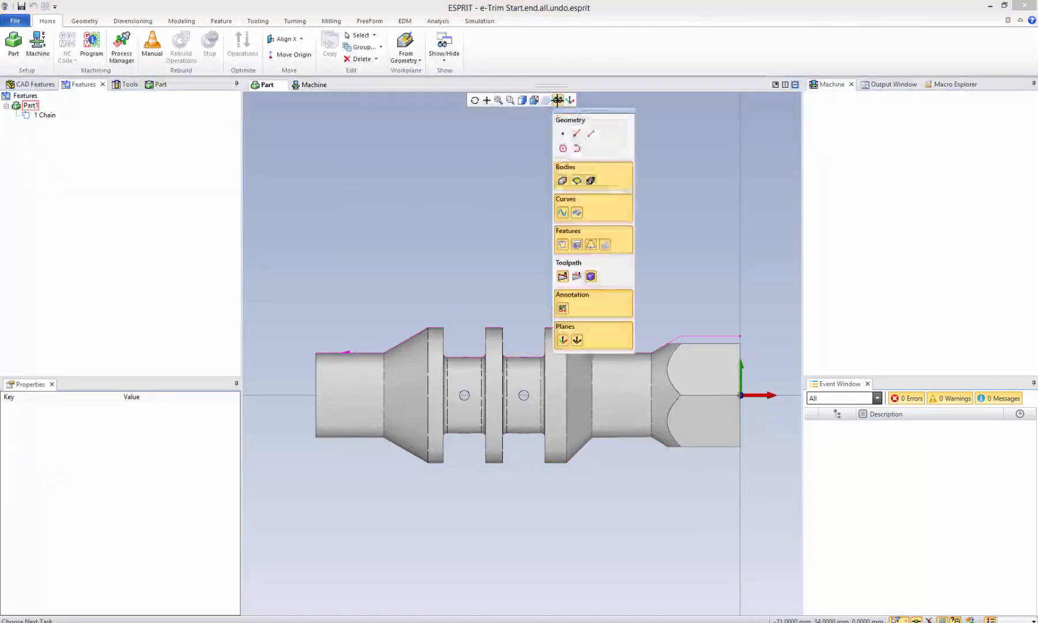
click(616, 184)
middle_drag(593, 284, 558, 254)
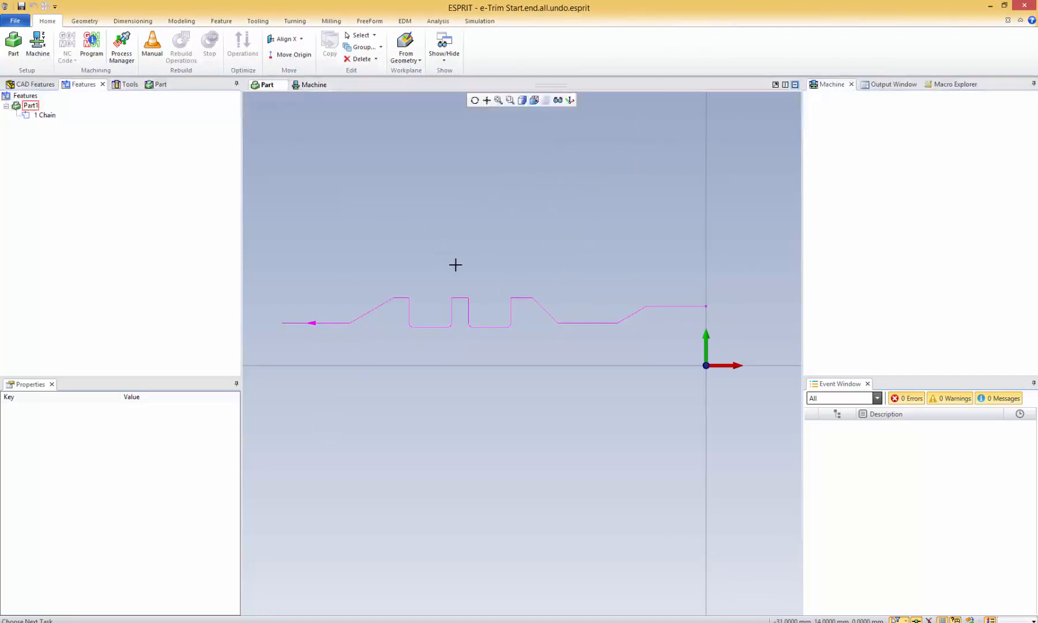
Step: Select the 1 Chain feature and examine its profile, direction, and start and end points
click(45, 114)
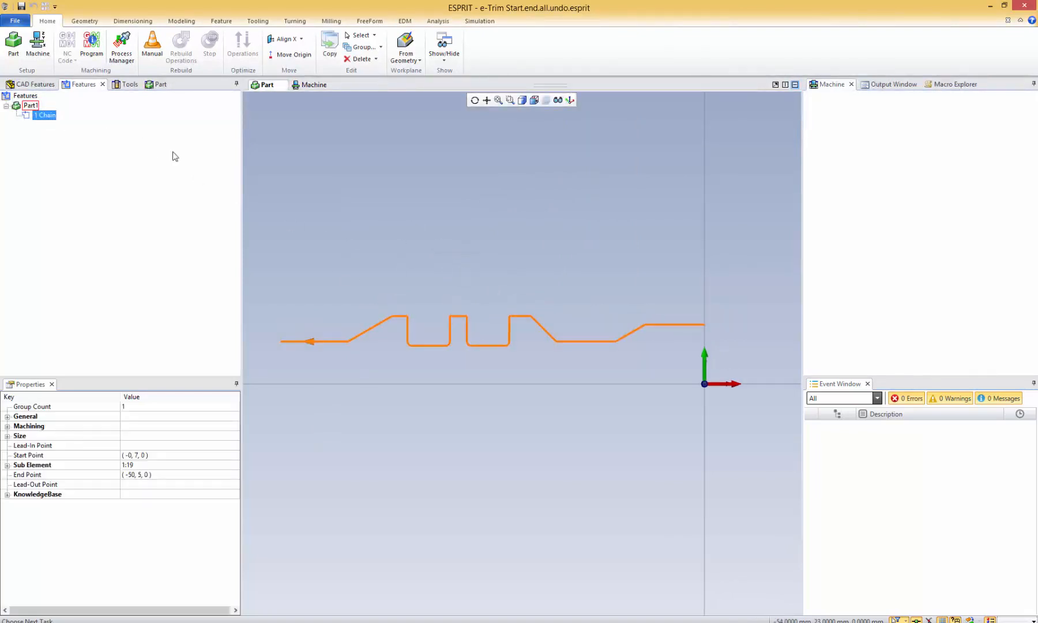
middle_drag(606, 333, 612, 348)
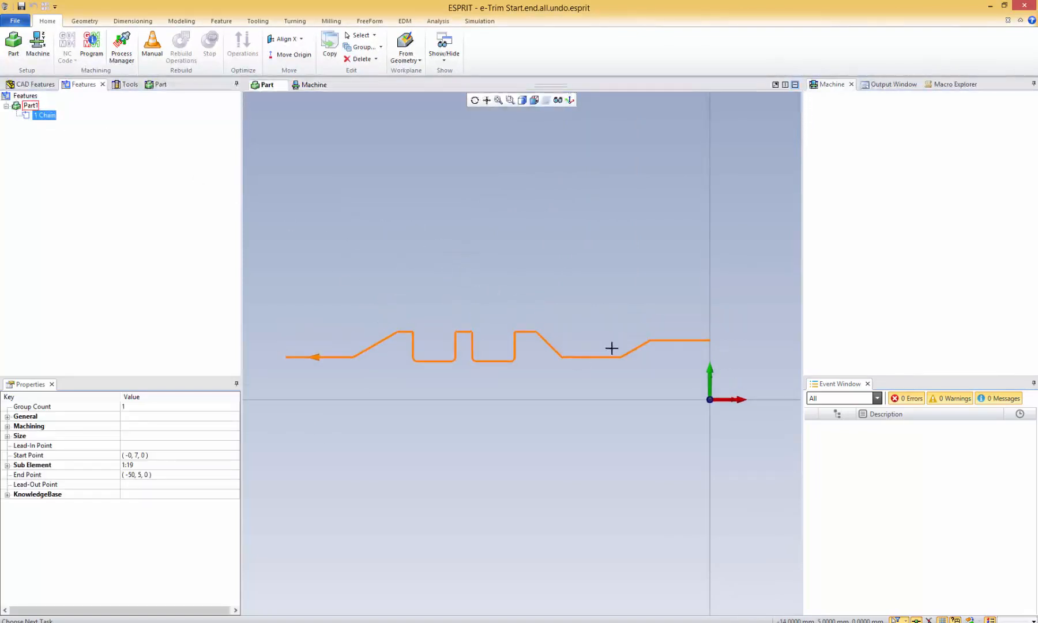
click(526, 294)
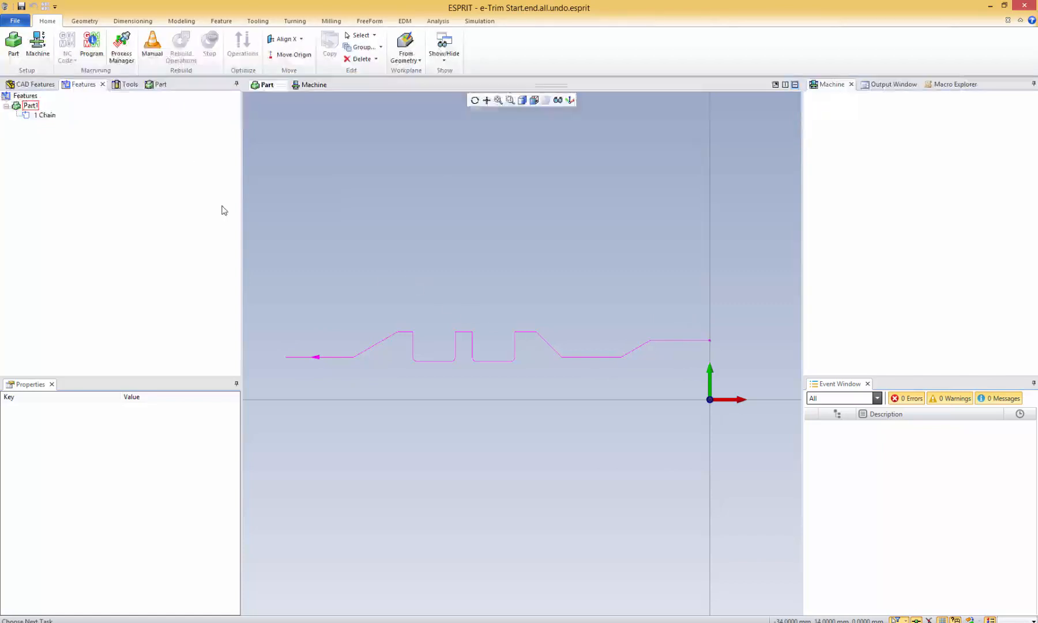
Step: Re-open 1 Chain with Manual Chain and move back one element to trim the horizontal segment at its rear end
click(96, 22)
click(221, 21)
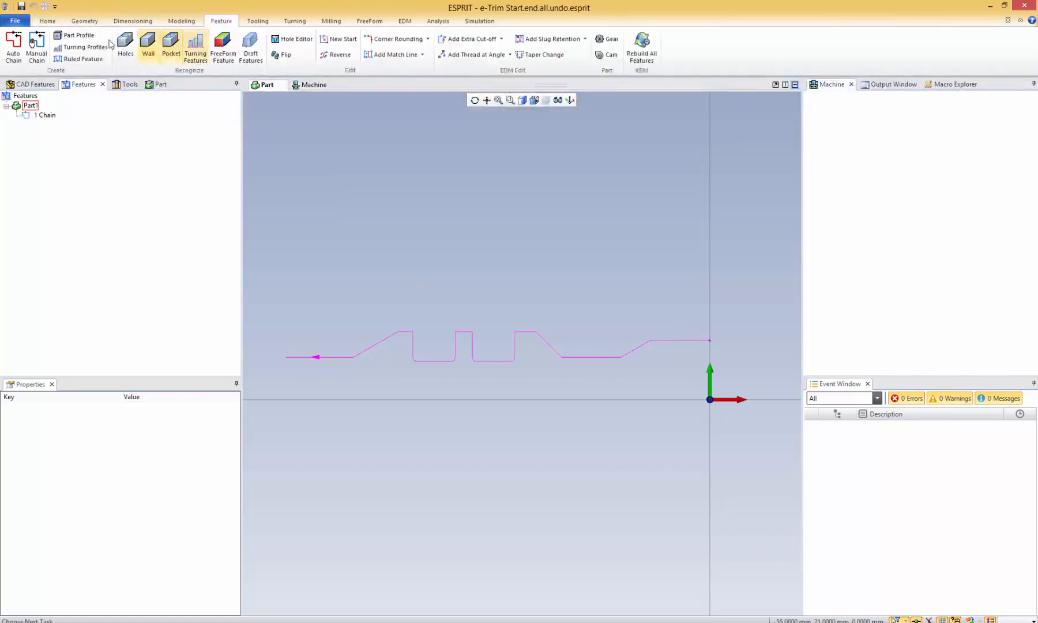
click(33, 42)
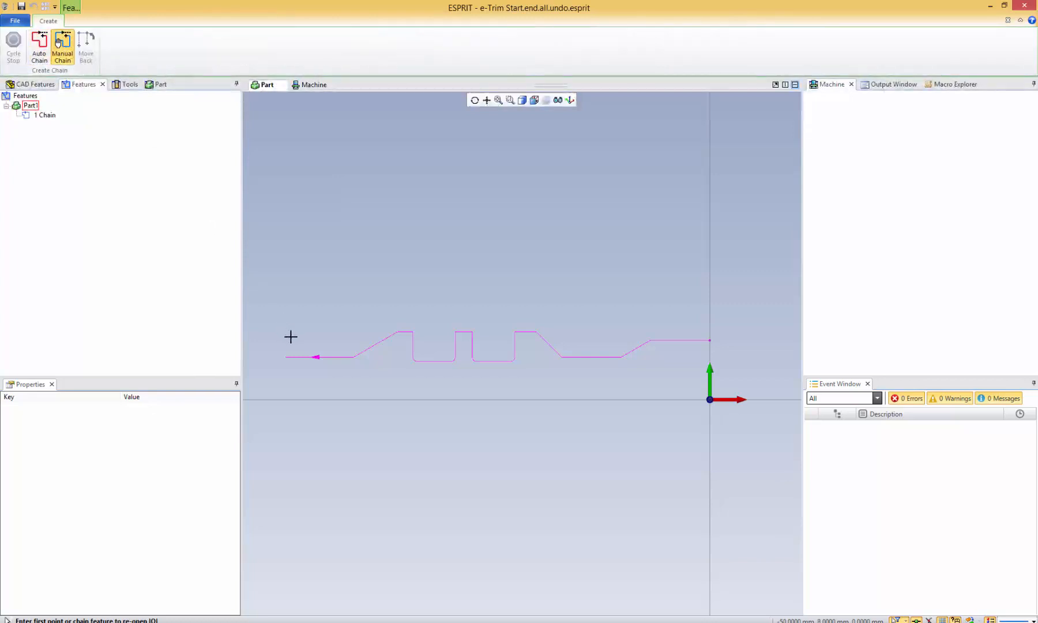
click(310, 357)
click(309, 364)
click(295, 357)
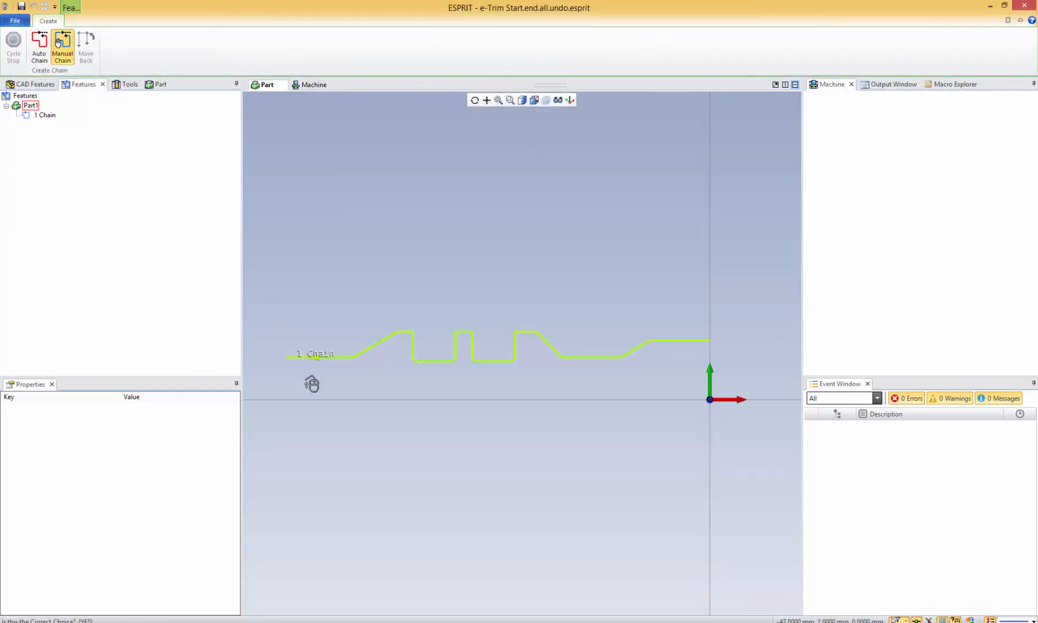
click(86, 45)
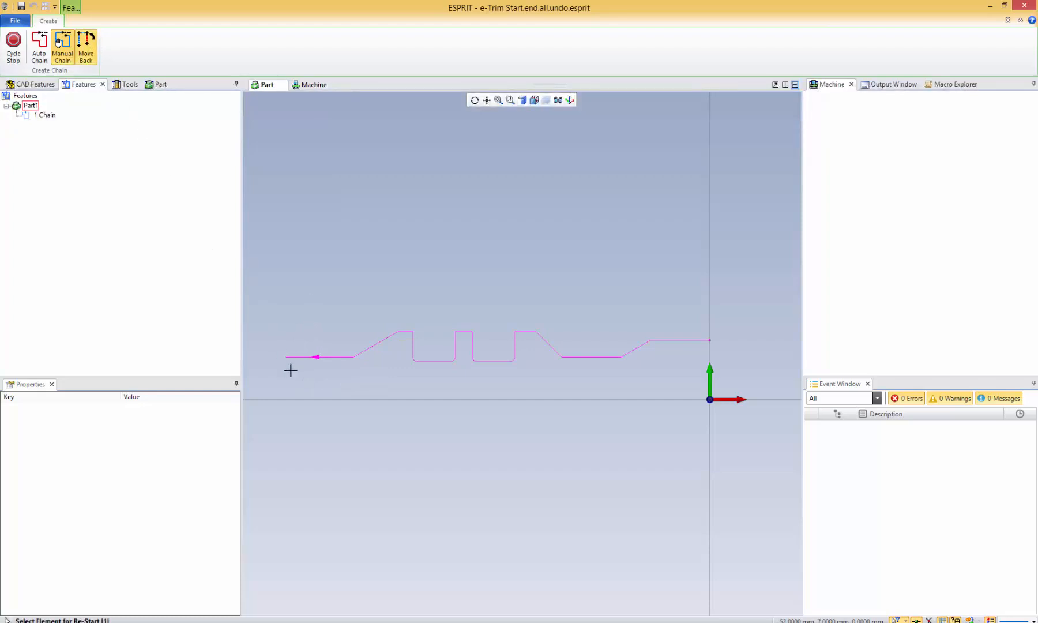
click(302, 358)
click(317, 394)
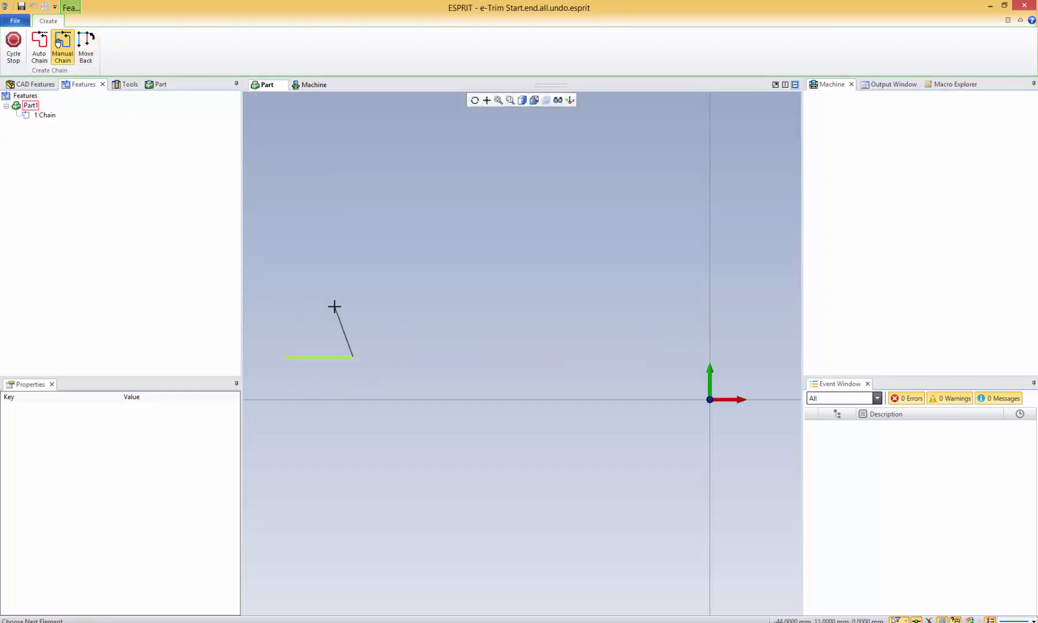
click(13, 44)
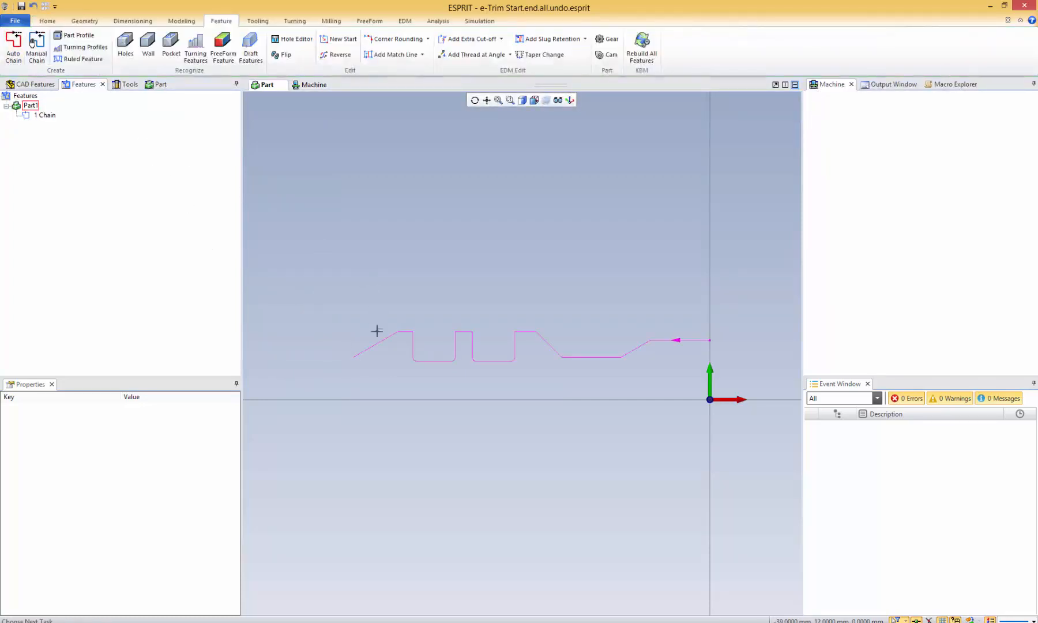
Step: Reverse the direction of 1 Chain so it ends at the front face of the part
middle_drag(550, 334, 508, 336)
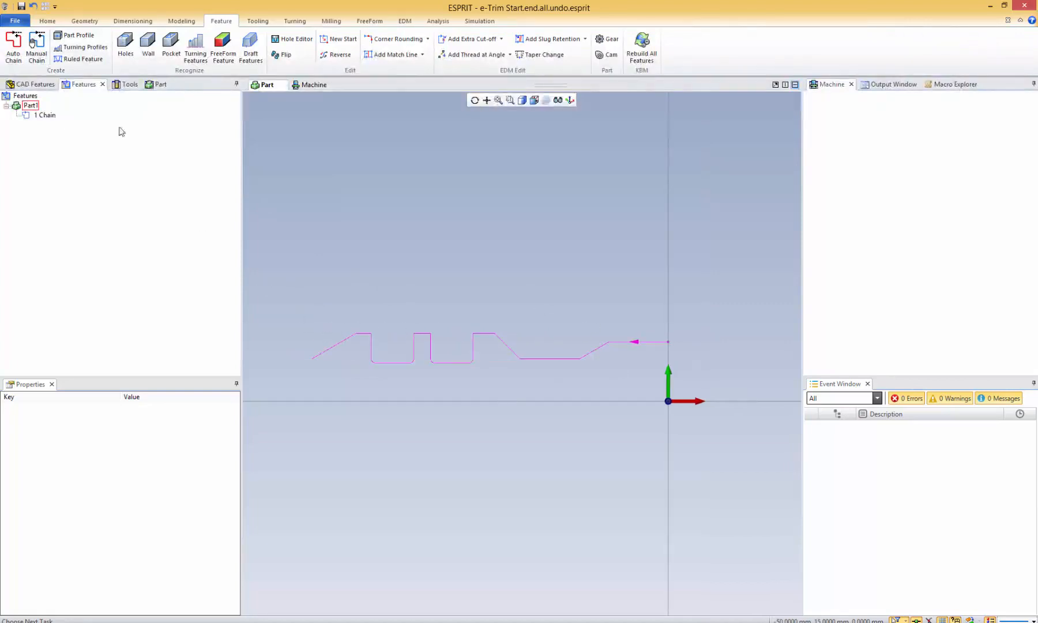
click(33, 43)
click(59, 52)
click(479, 336)
click(336, 54)
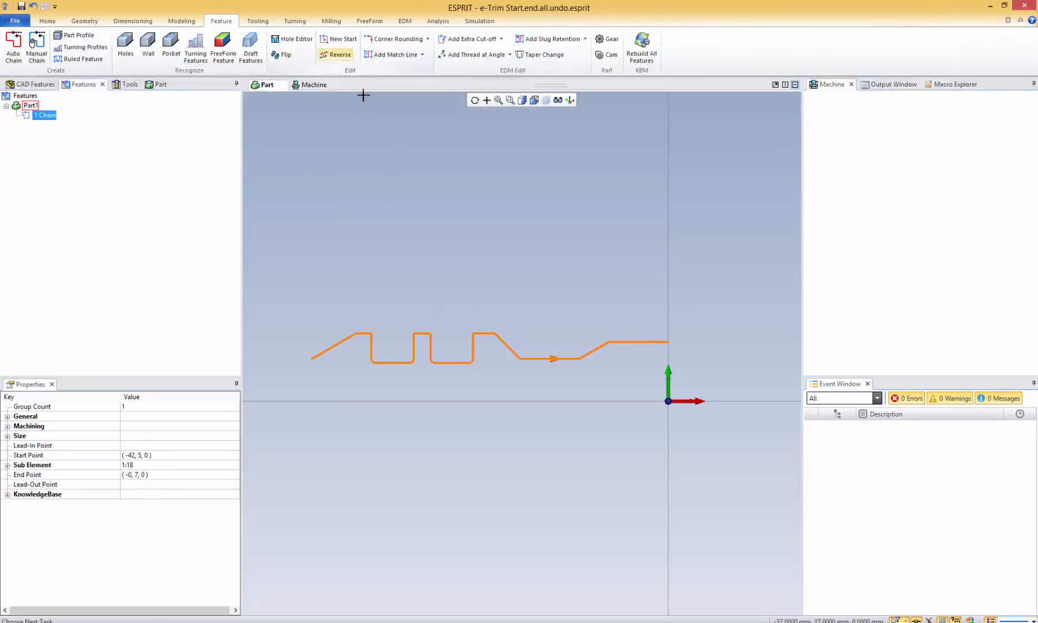
click(445, 190)
Step: Re-open the reversed 1 Chain with Manual Chain and move back to trim the horizontal segment at the front face
click(35, 46)
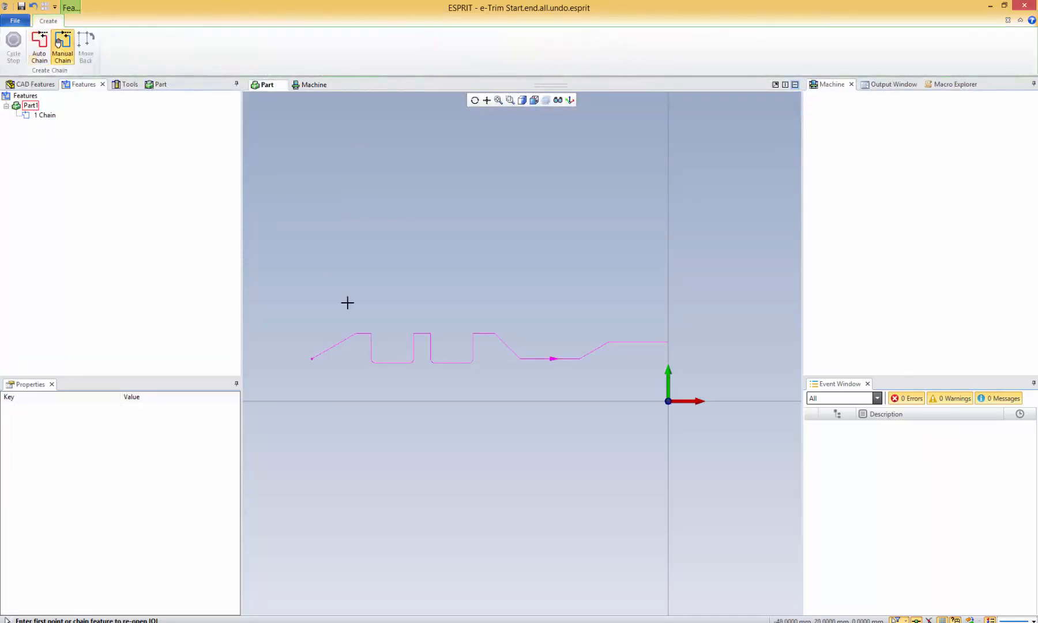
click(624, 352)
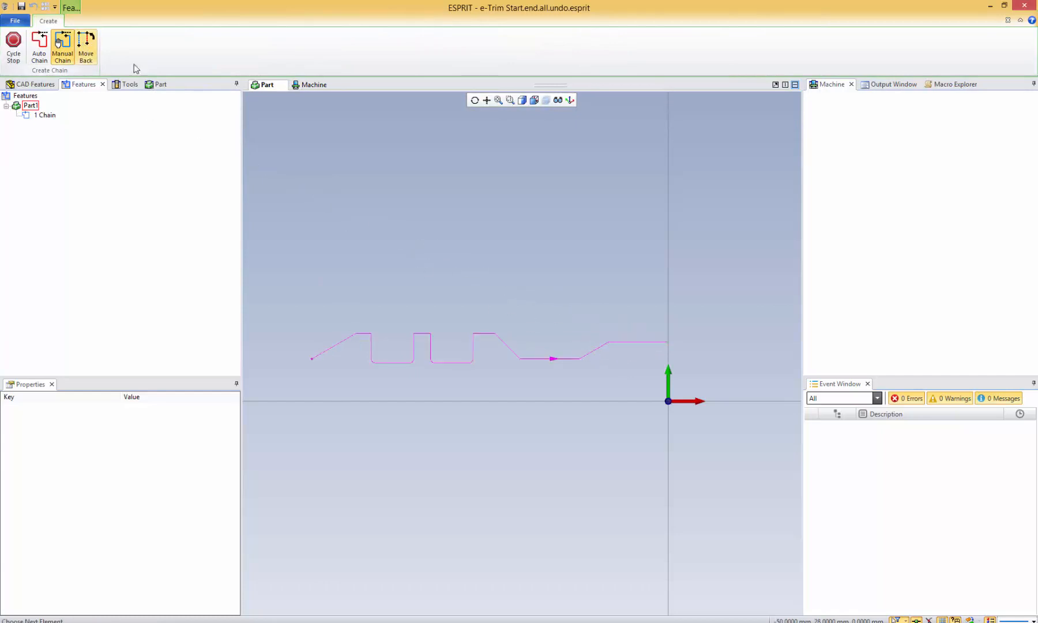
click(644, 343)
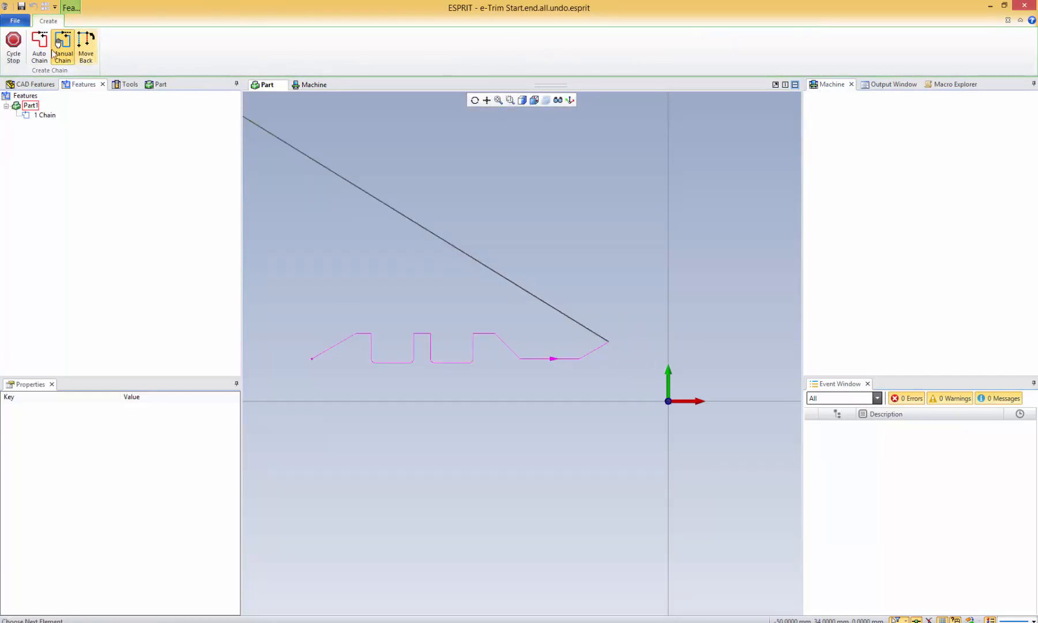
click(21, 53)
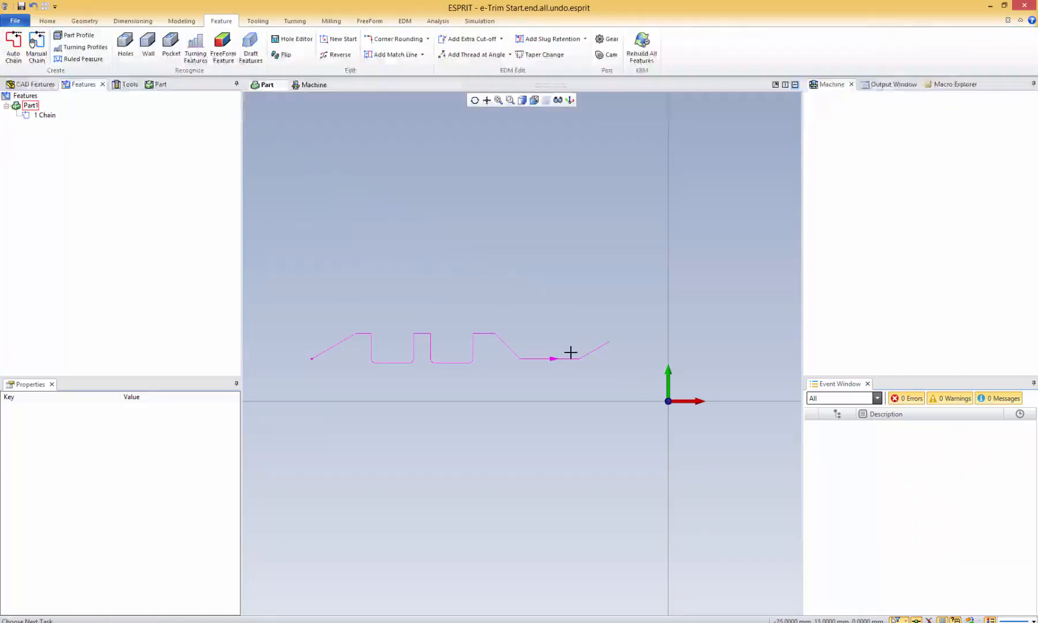
Step: Reverse 1 Chain once more and undo all the trims and reversals made to it
click(431, 343)
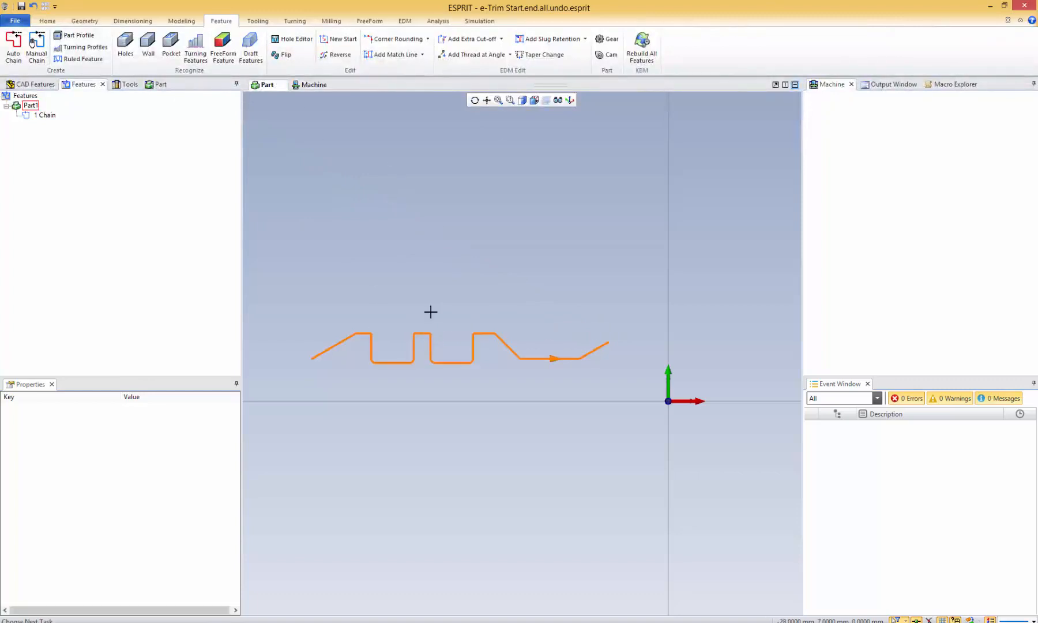
click(379, 55)
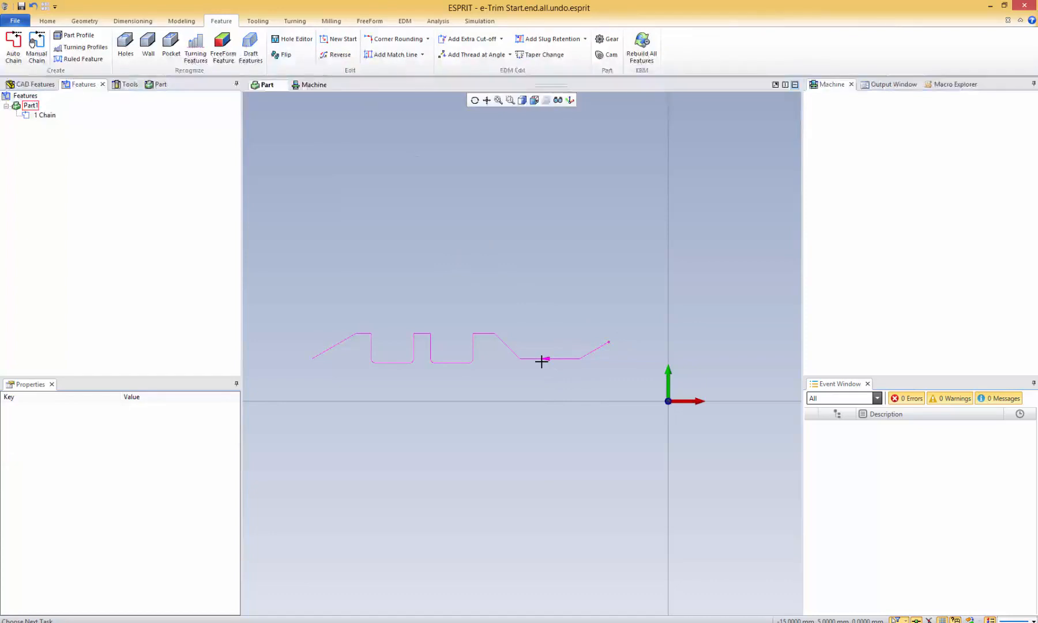
middle_drag(490, 329, 509, 331)
click(33, 8)
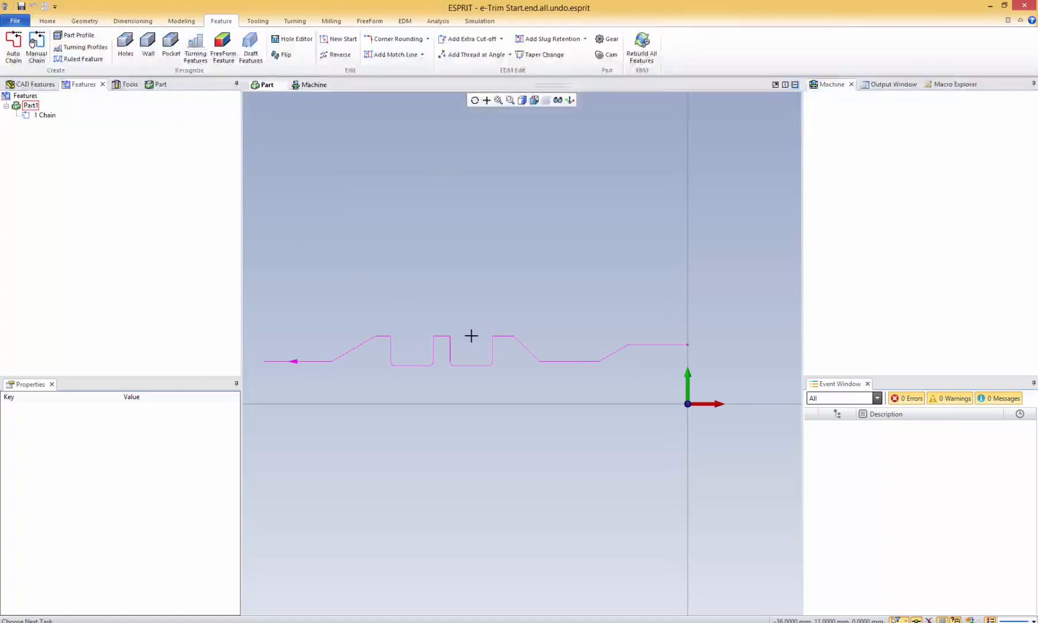
Step: Select the horizontal end segments of 1 Chain as sub-elements and delete them, first the rear one and after it the front one
click(301, 361)
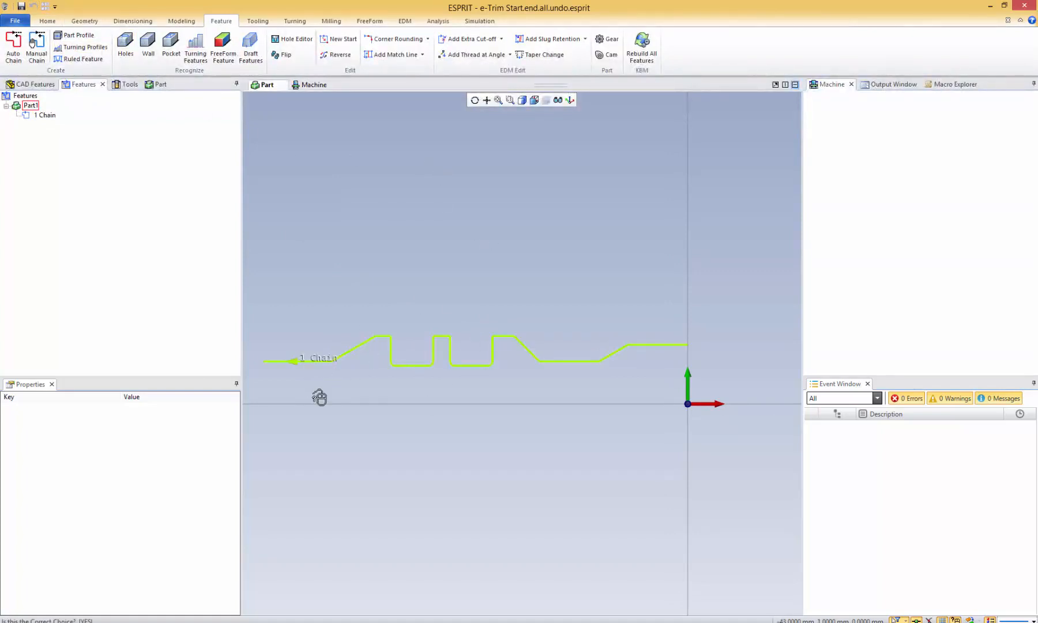
right_click(315, 388)
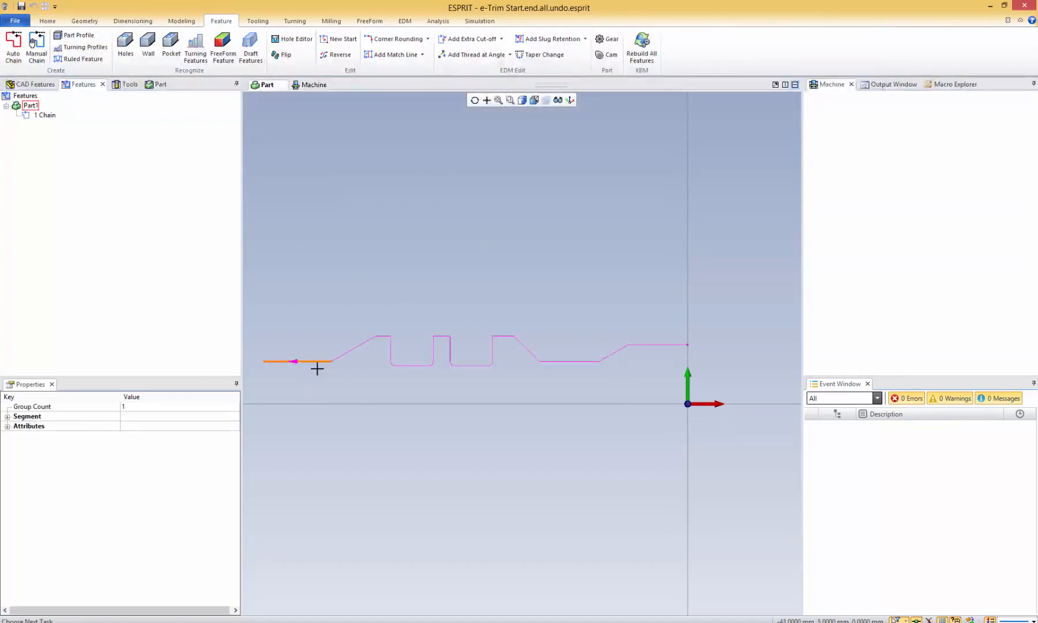
key(Delete)
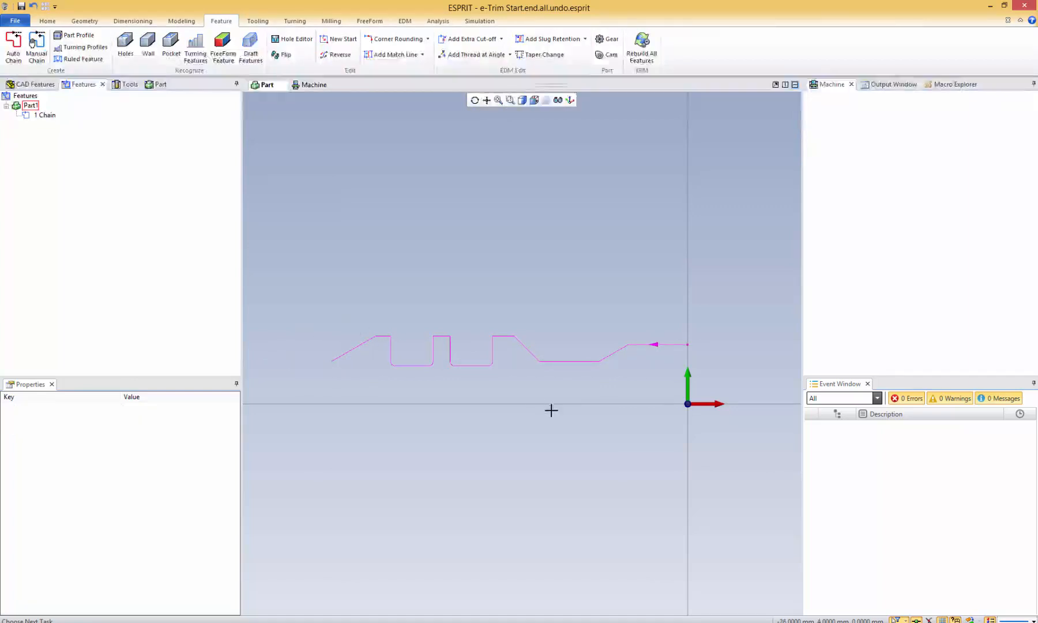
click(653, 344)
right_click(638, 388)
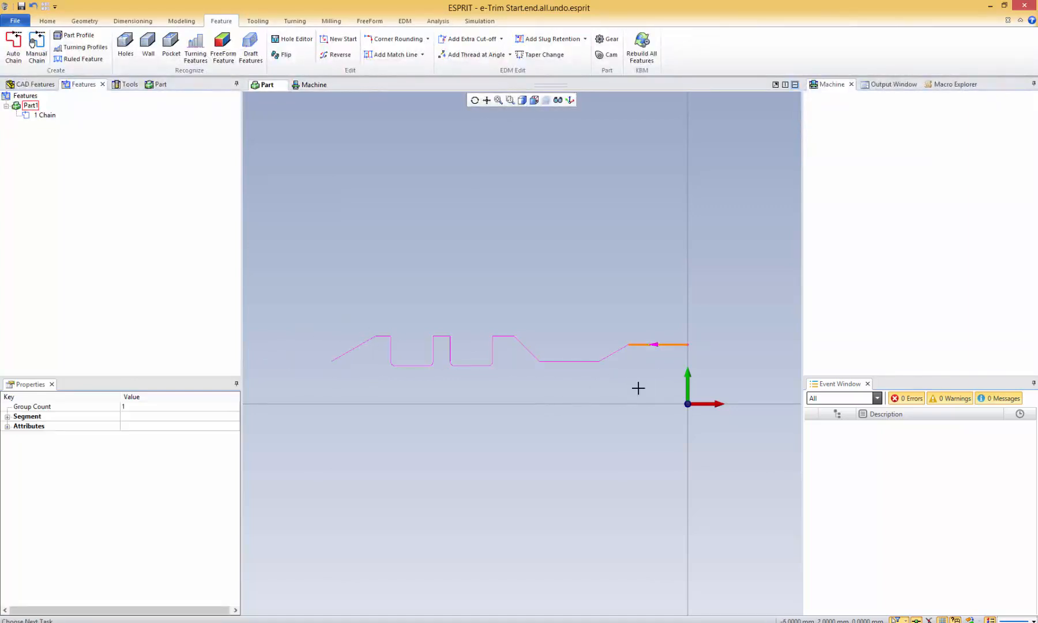
key(Delete)
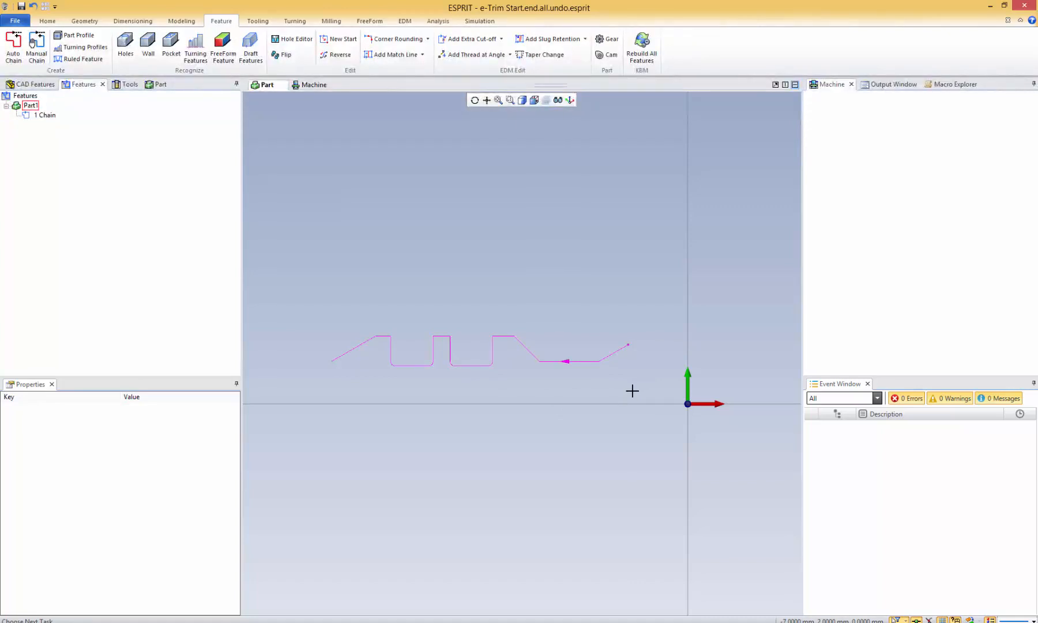
Step: Switch to the PowerPoint slide show and advance to the "Questions?" slide
click(244, 621)
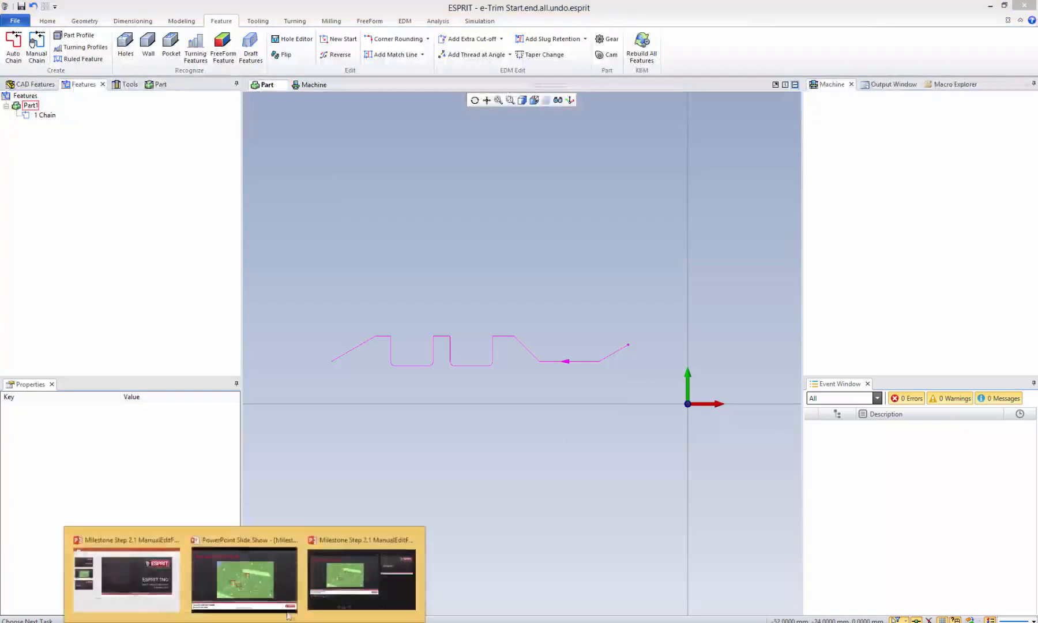
click(280, 598)
click(482, 389)
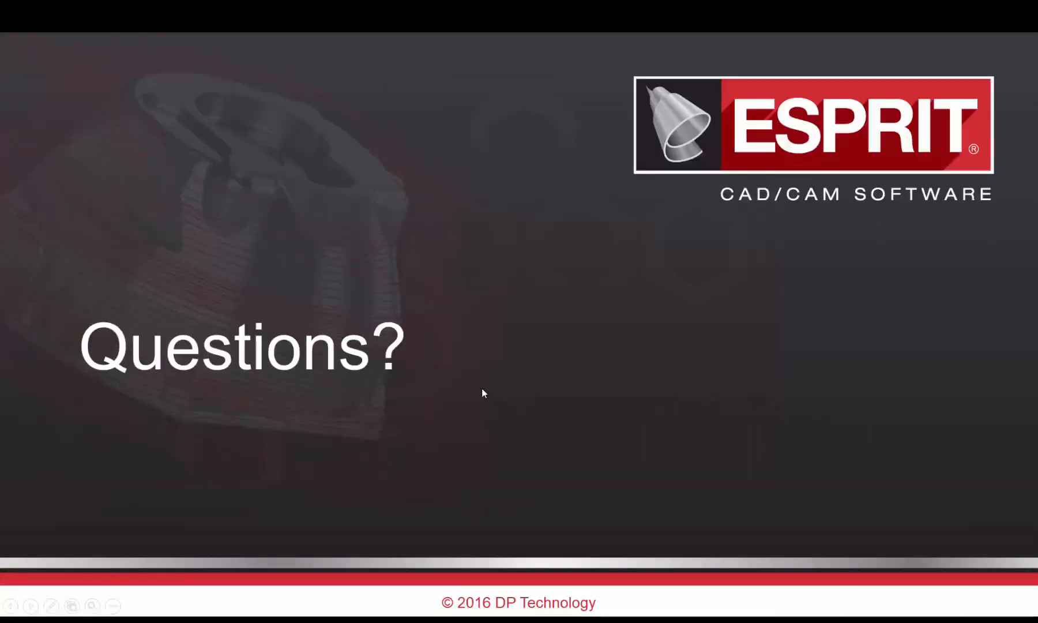